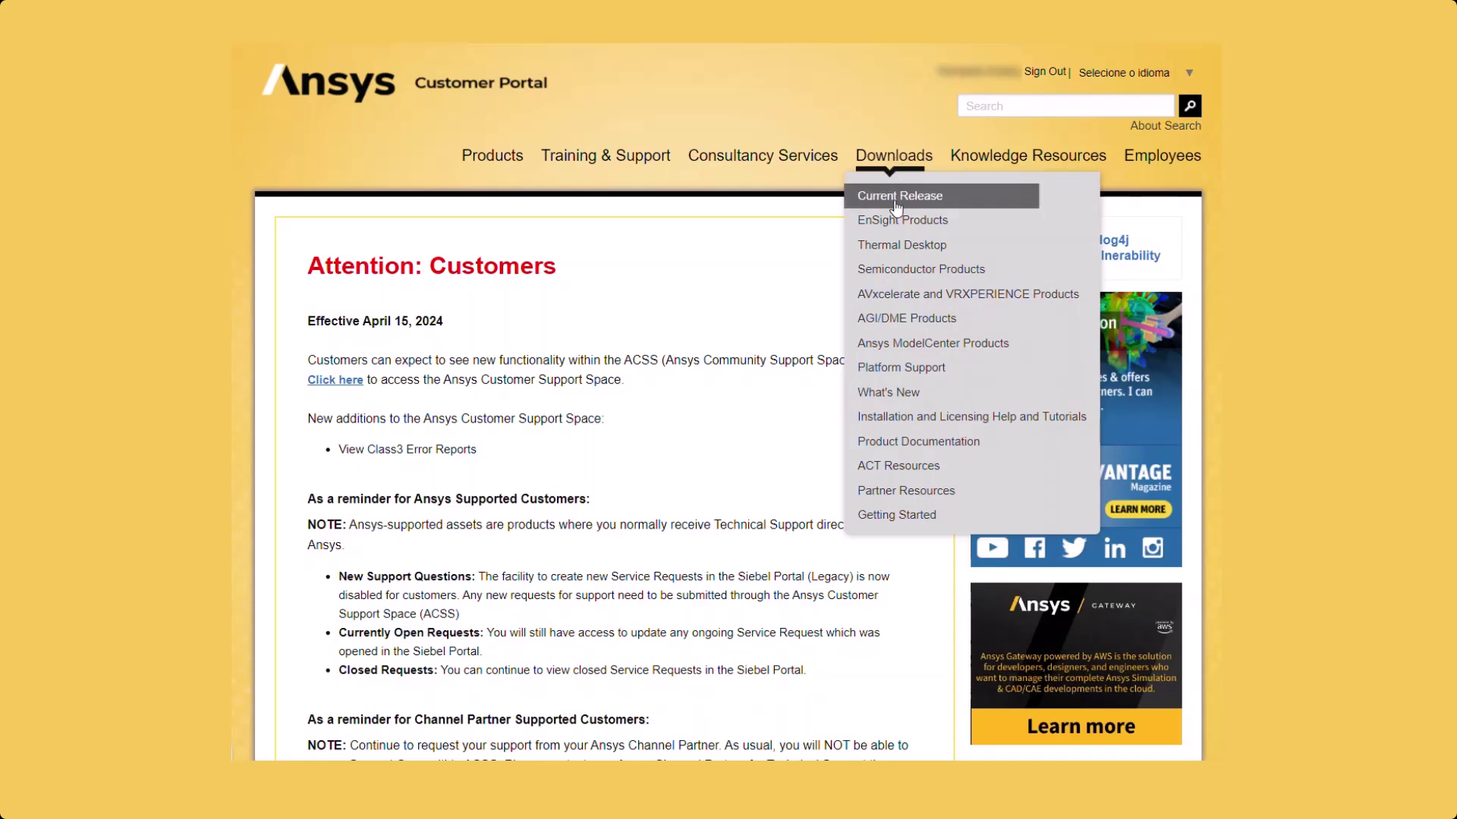
Step: Go to the Current Release downloads and expand Add-On Packages to reach Ansys Rocky SDK and Modules
{"action": "left_click", "coordinate": [900, 197]}
{"action": "scroll", "coordinate": [1161, 218], "scroll_direction": "down", "scroll_amount": 4}
{"action": "scroll", "coordinate": [744, 331], "scroll_direction": "down", "scroll_amount": 2}
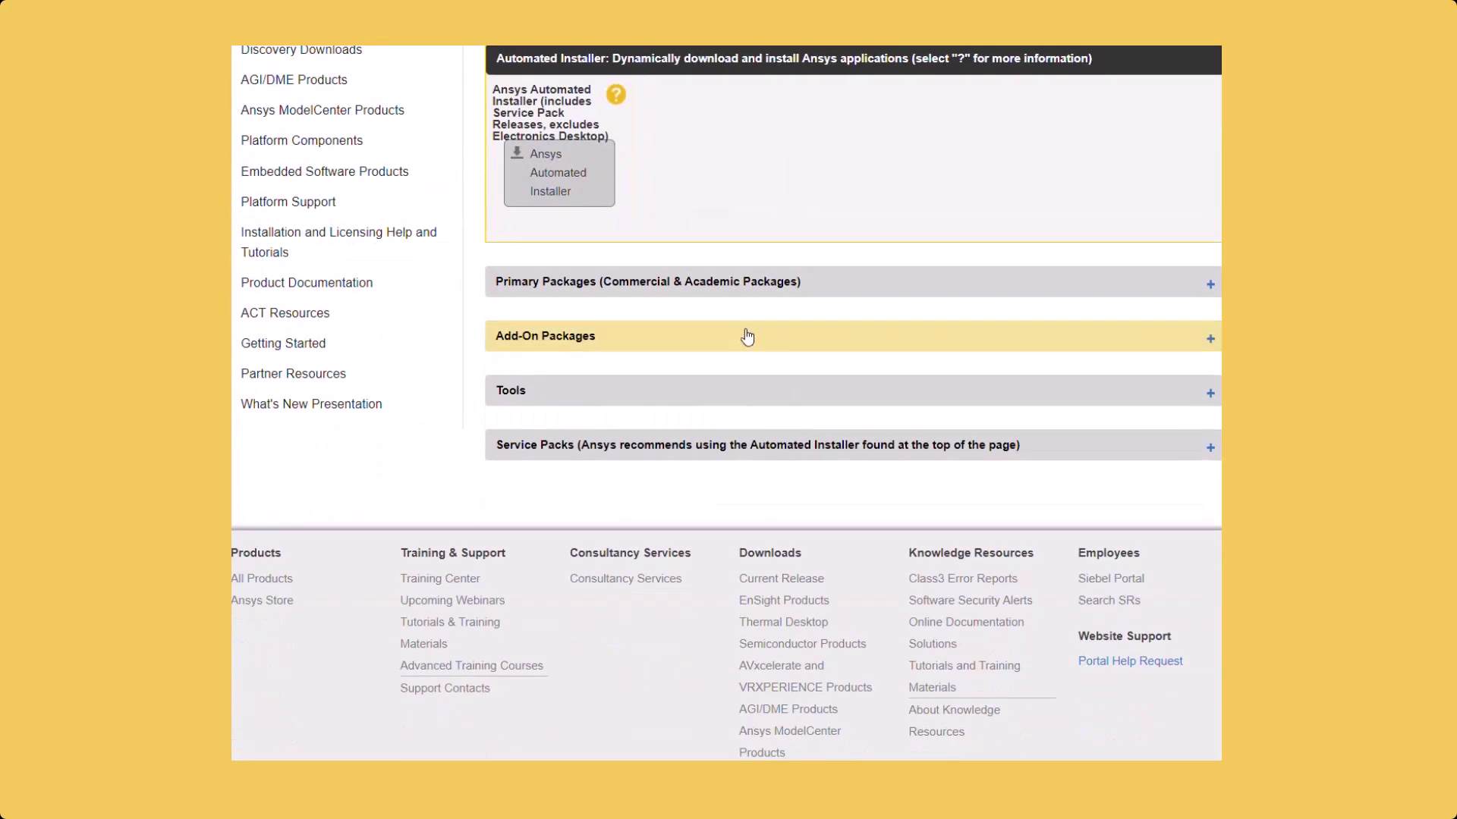
{"action": "left_click", "coordinate": [744, 336]}
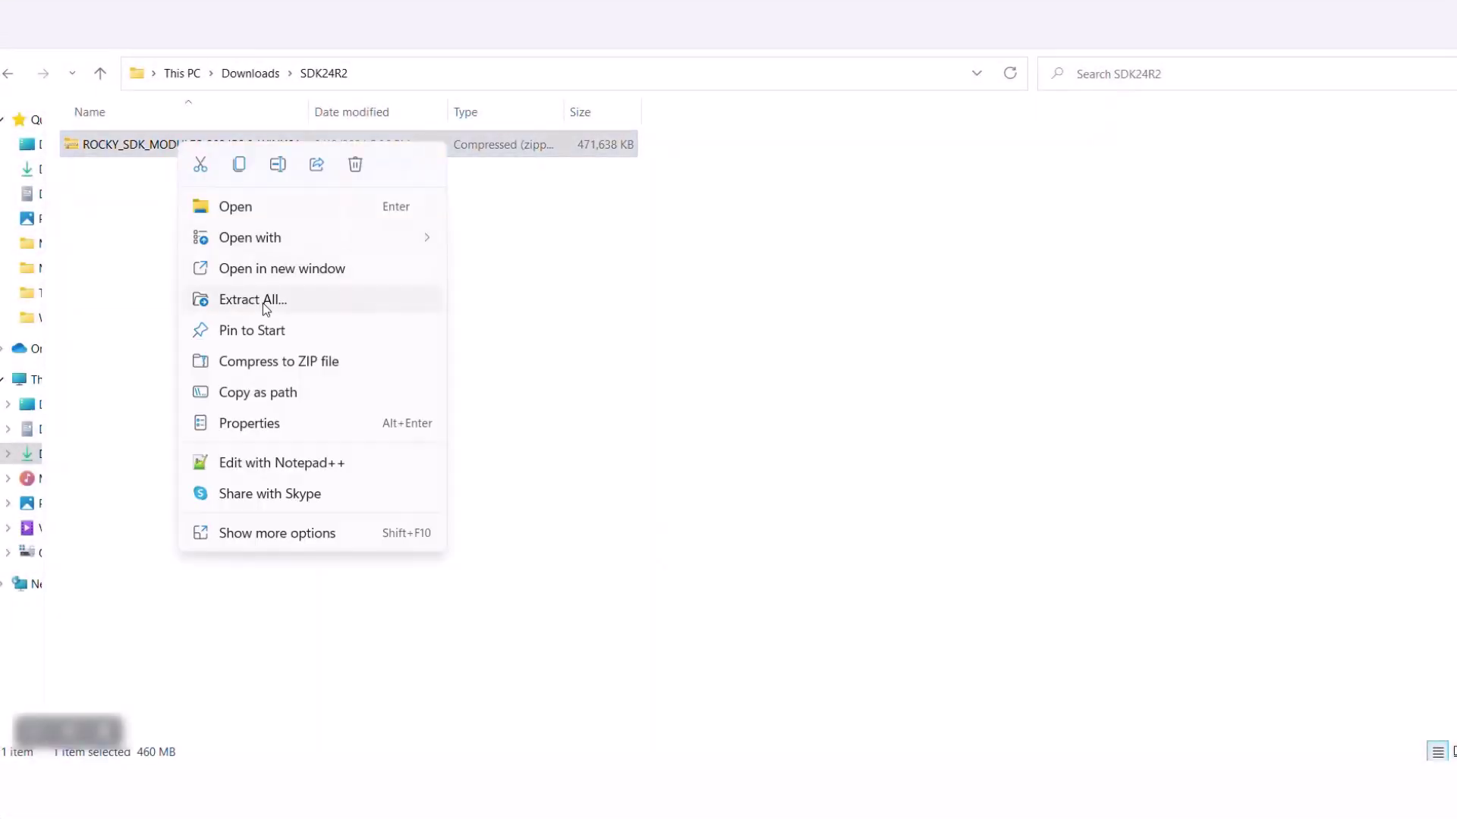
Step: Extract the ROCKY_SDK_MODULES_2024R2.0 archive and browse to Source Codes > Simple Modules
{"action": "left_click", "coordinate": [263, 303]}
{"action": "left_click", "coordinate": [888, 578]}
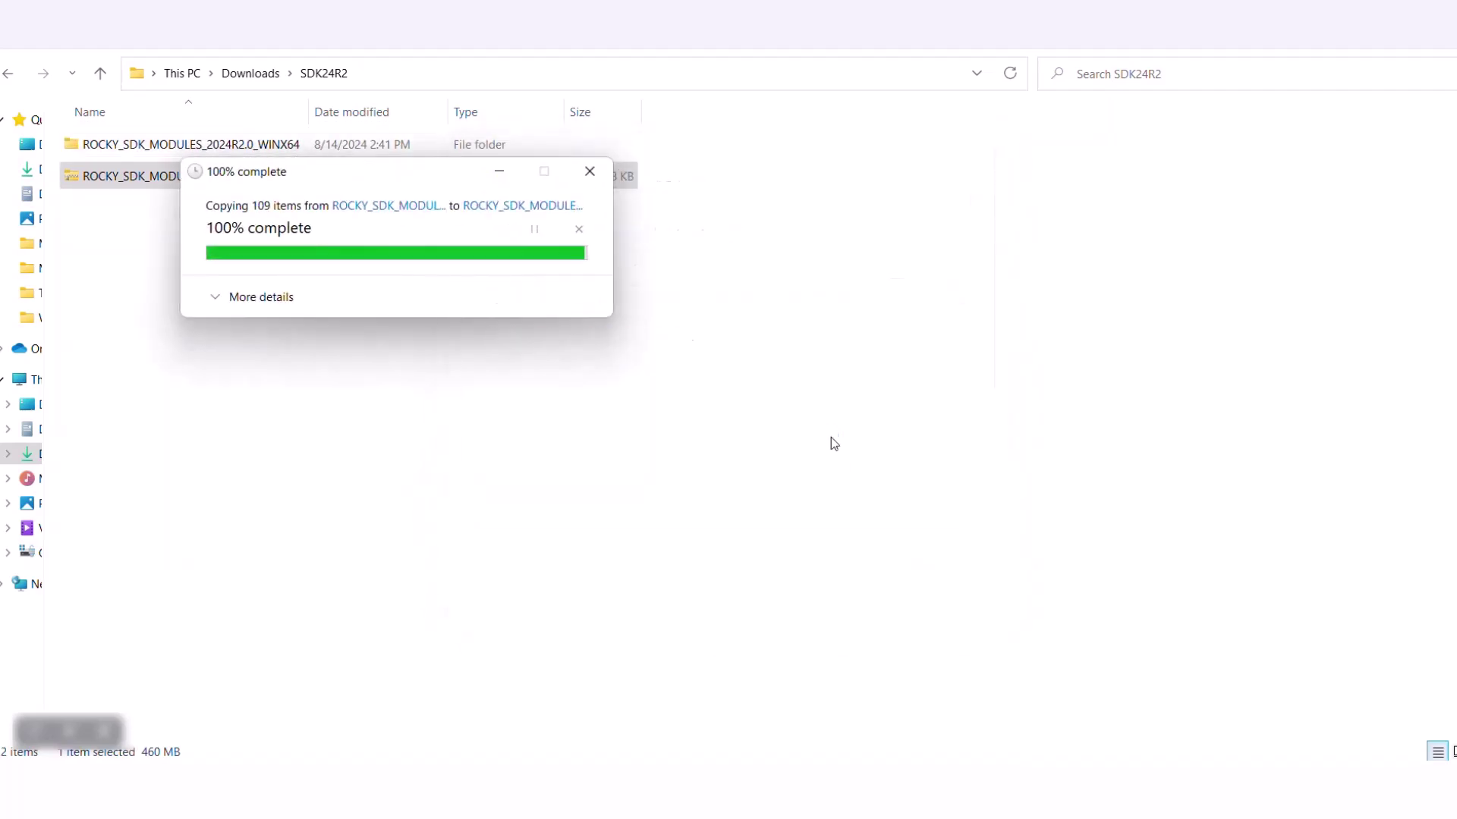
{"action": "double_click", "coordinate": [176, 144]}
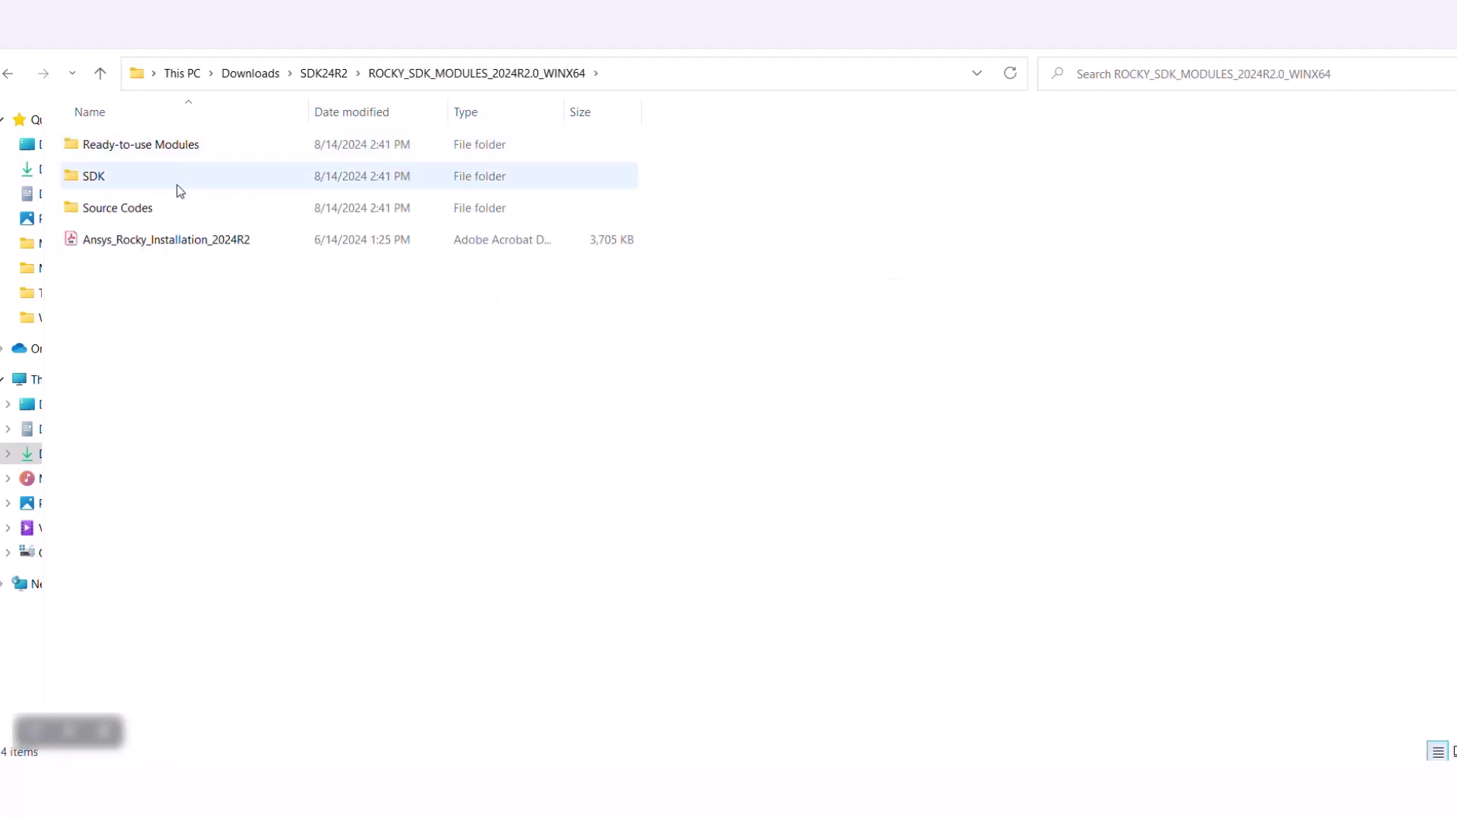
{"action": "double_click", "coordinate": [176, 208]}
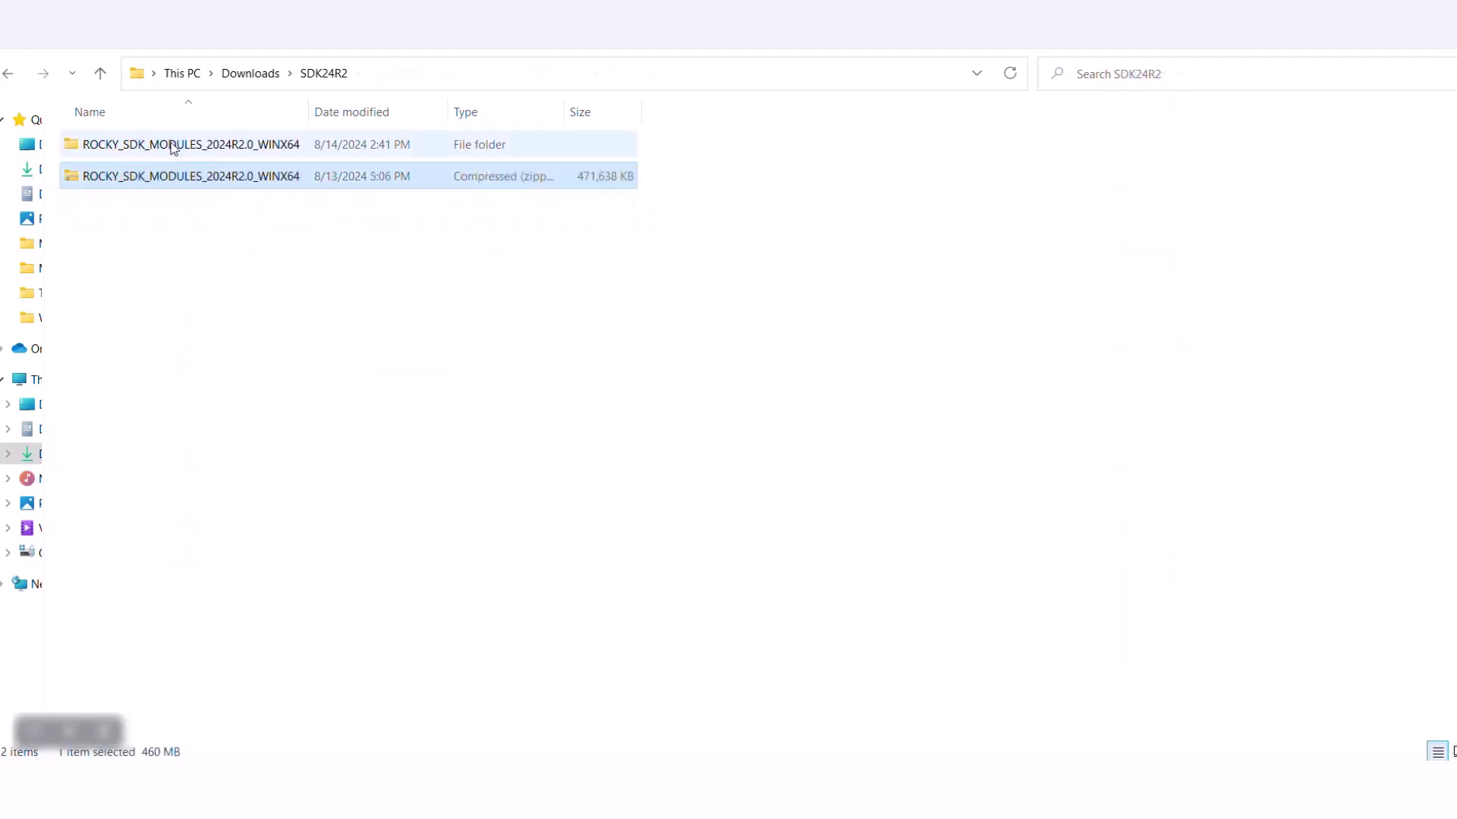
{"action": "double_click", "coordinate": [173, 146]}
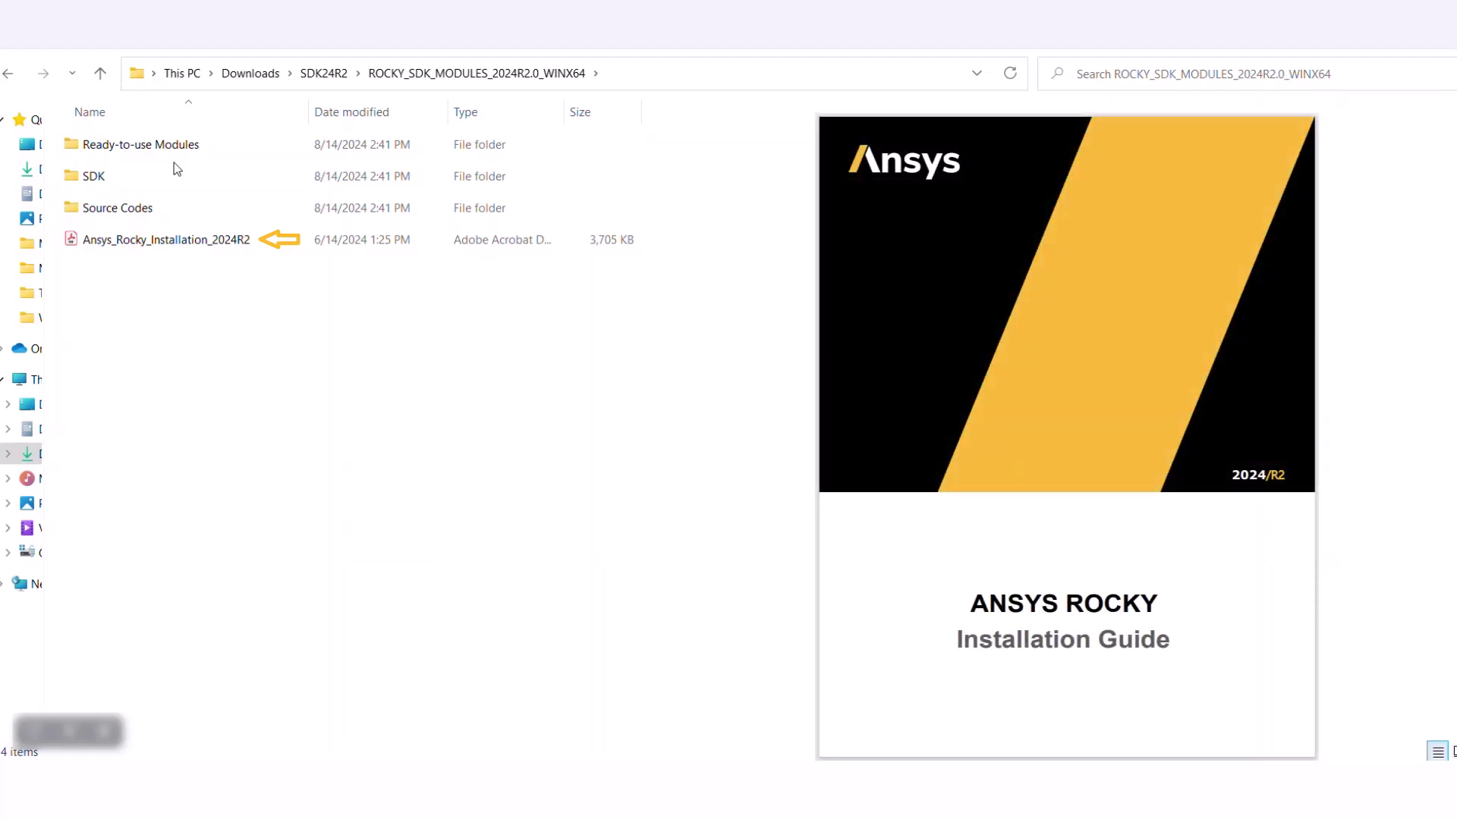
{"action": "left_click", "coordinate": [176, 210]}
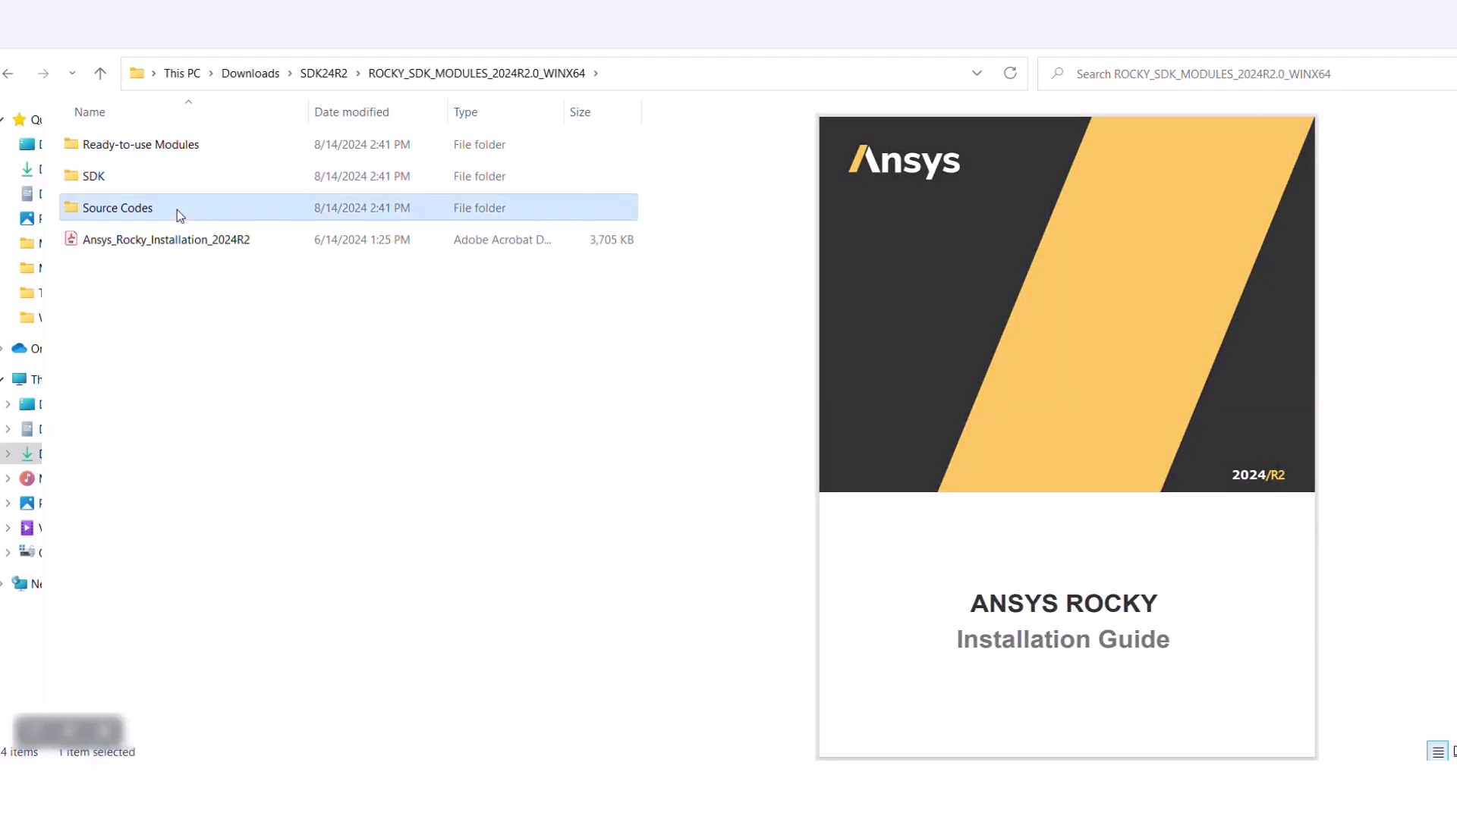
{"action": "double_click", "coordinate": [176, 209]}
{"action": "double_click", "coordinate": [176, 209]}
Step: Extract the geometry_actuator_sensor example and open its CUDA .cu source file
{"action": "left_click", "coordinate": [145, 280]}
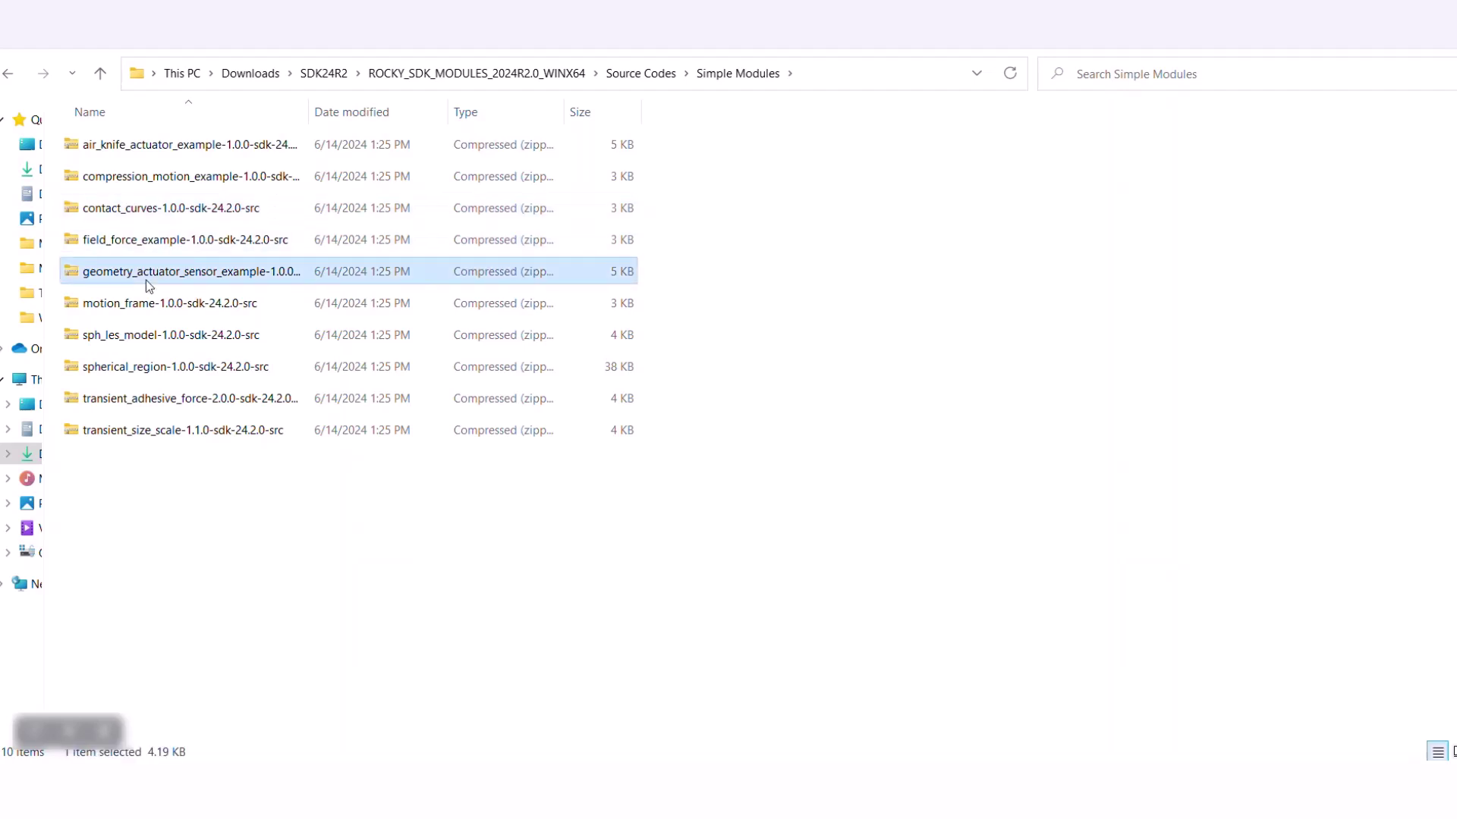
{"action": "right_click", "coordinate": [146, 280]}
{"action": "left_click", "coordinate": [235, 429]}
{"action": "left_click", "coordinate": [881, 573]}
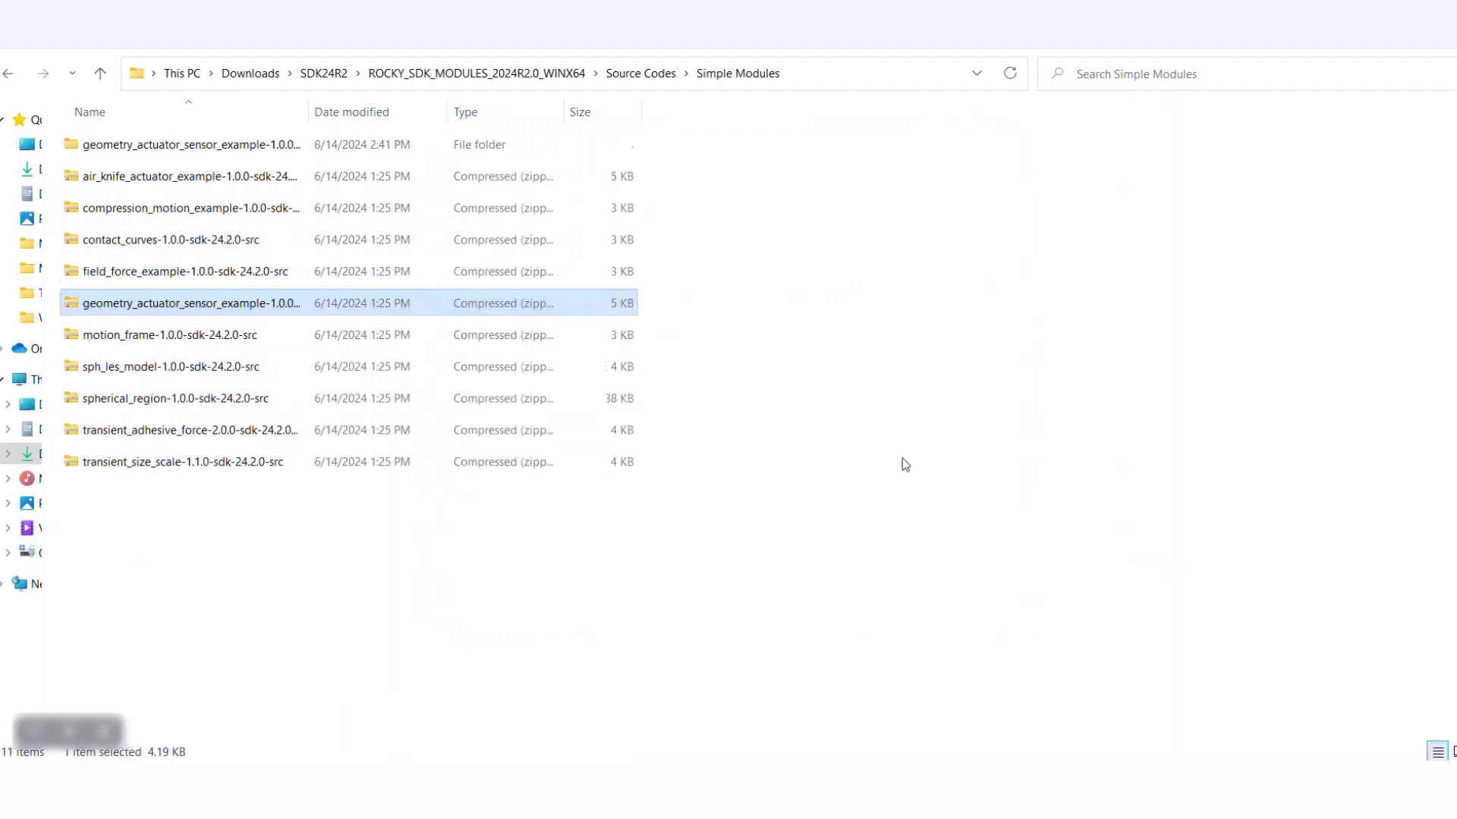
{"action": "left_click", "coordinate": [212, 144]}
{"action": "double_click", "coordinate": [212, 144]}
{"action": "double_click", "coordinate": [211, 143]}
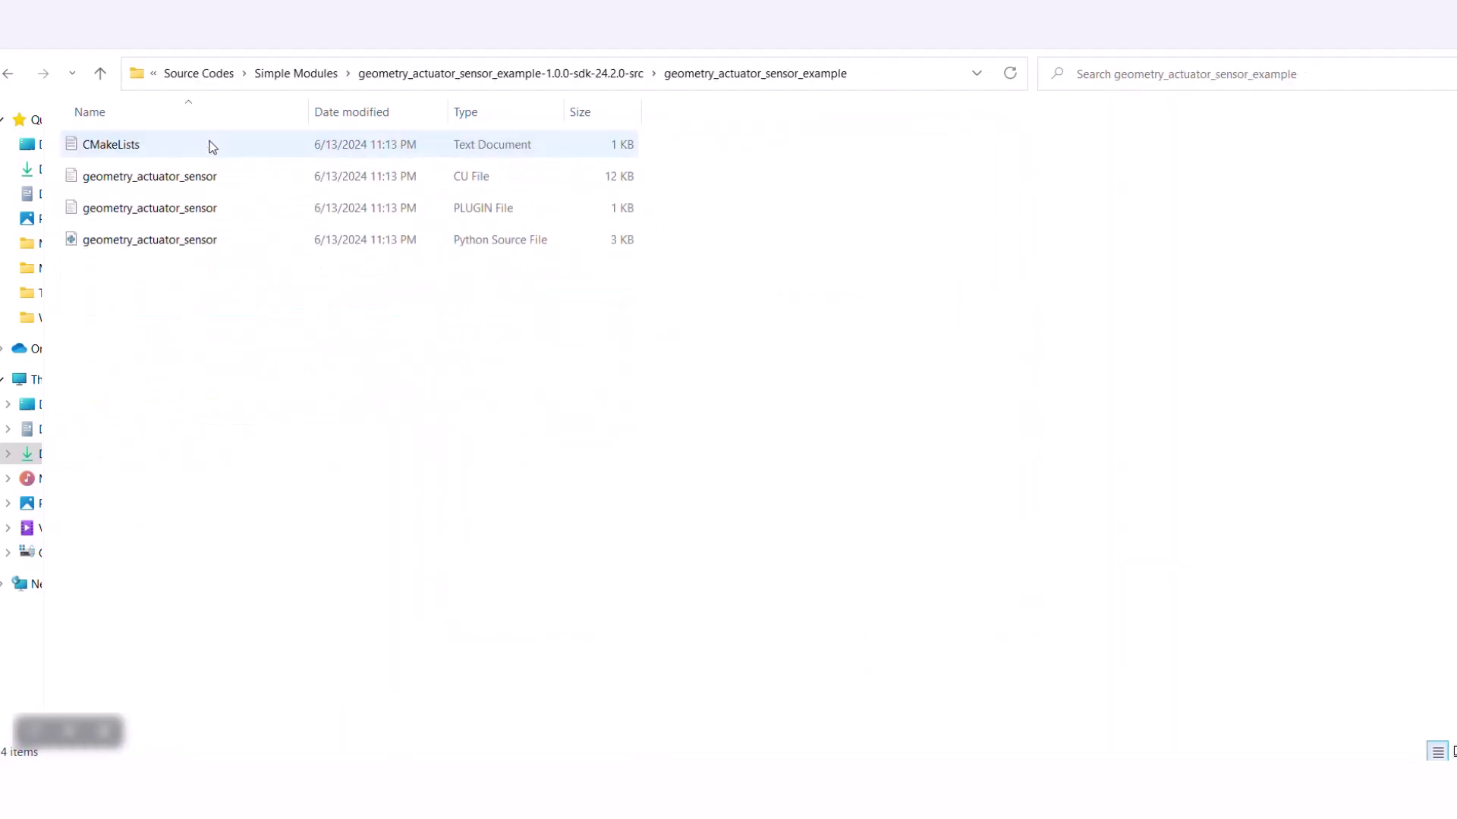
{"action": "double_click", "coordinate": [235, 177]}
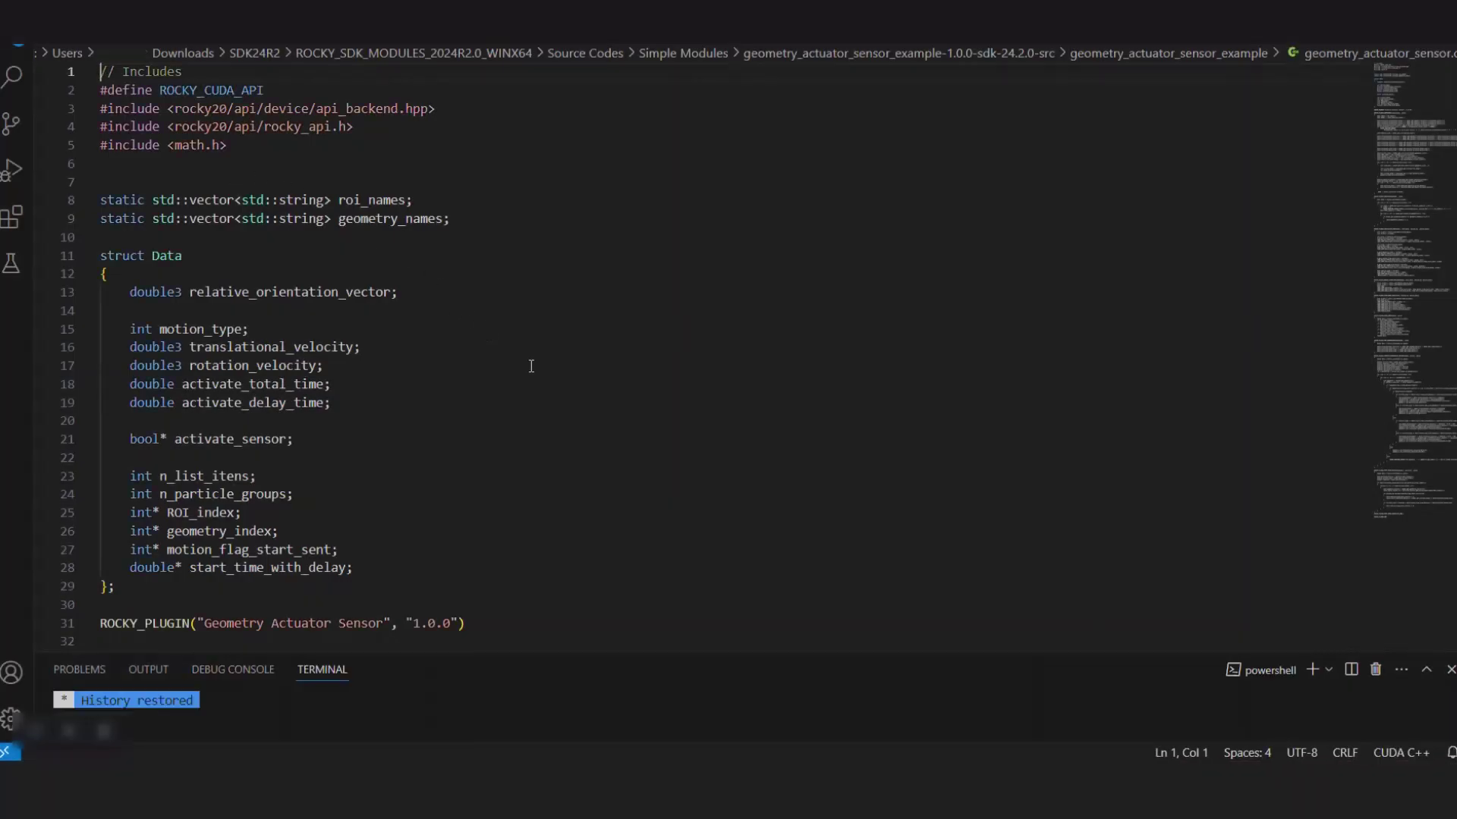
{"action": "scroll", "coordinate": [537, 367], "scroll_direction": "down", "scroll_amount": 7}
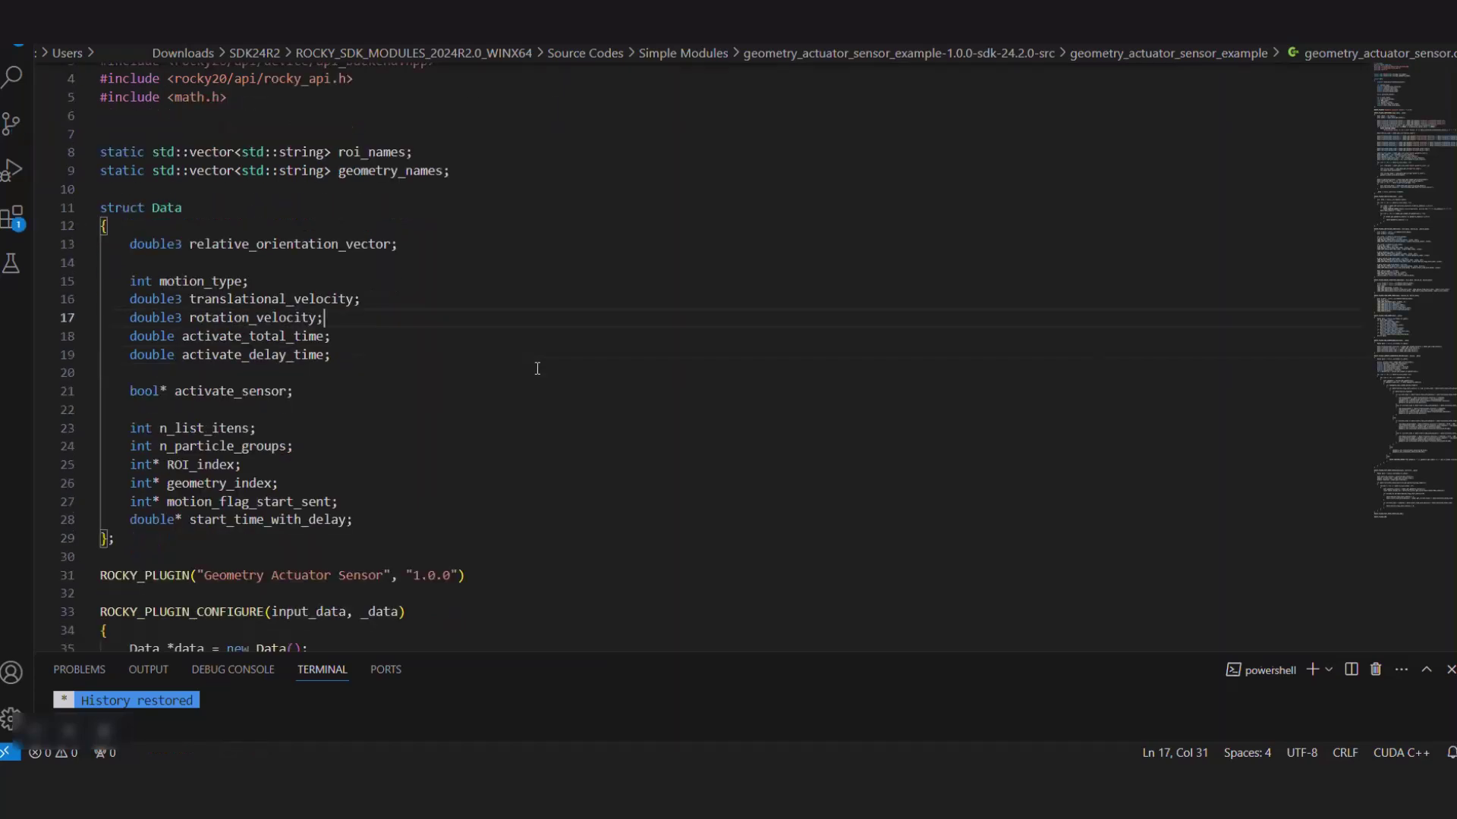
{"action": "scroll", "coordinate": [537, 368], "scroll_direction": "down", "scroll_amount": 8}
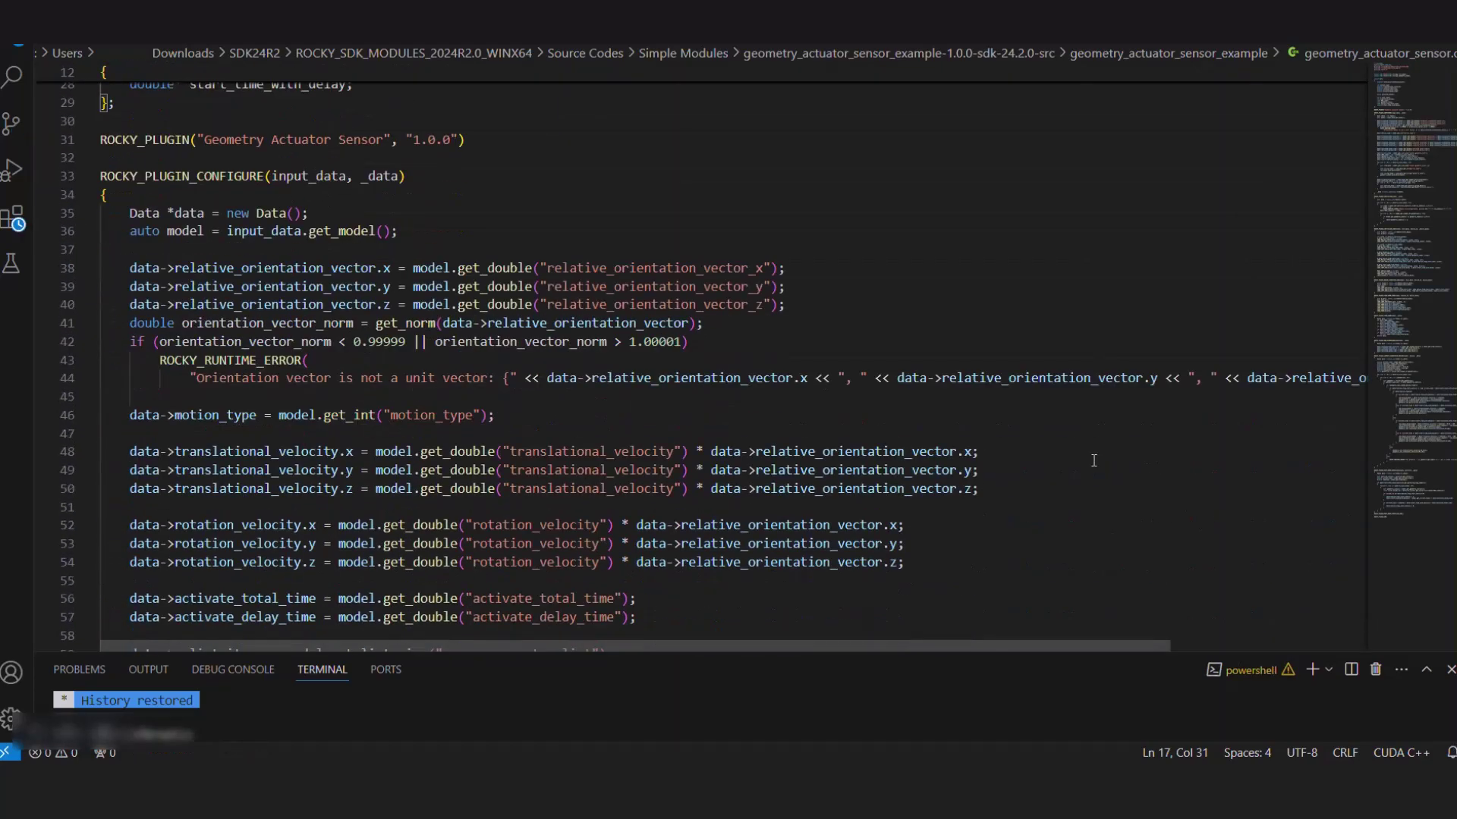
{"action": "scroll", "coordinate": [1094, 461], "scroll_direction": "down", "scroll_amount": 10}
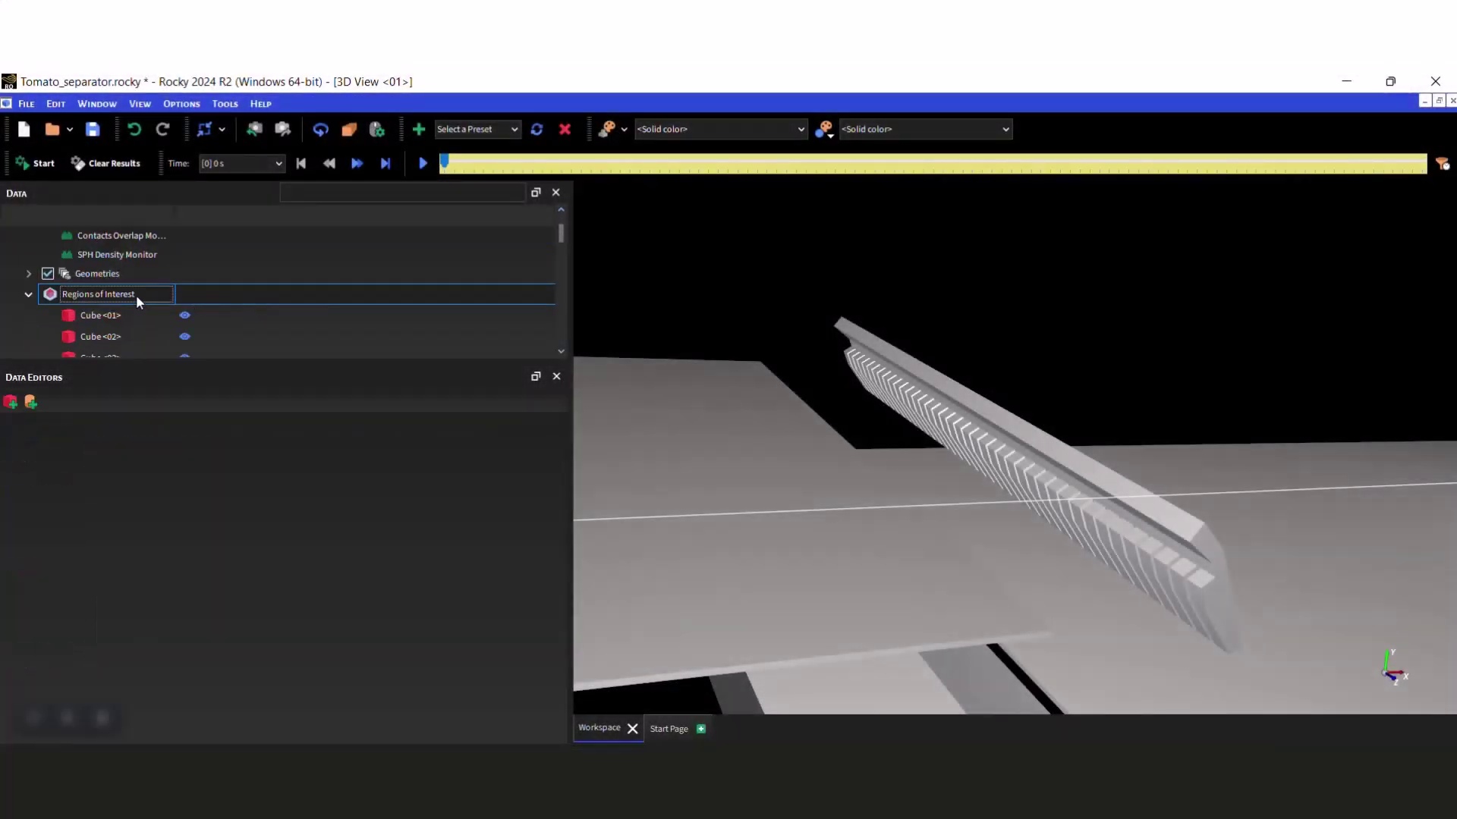
Step: Add a cube region of interest, then inspect Cube <40>, <39> and <38> (0.282196 × 0.068318 × 0.05 m, 53°)
{"action": "right_click", "coordinate": [135, 294]}
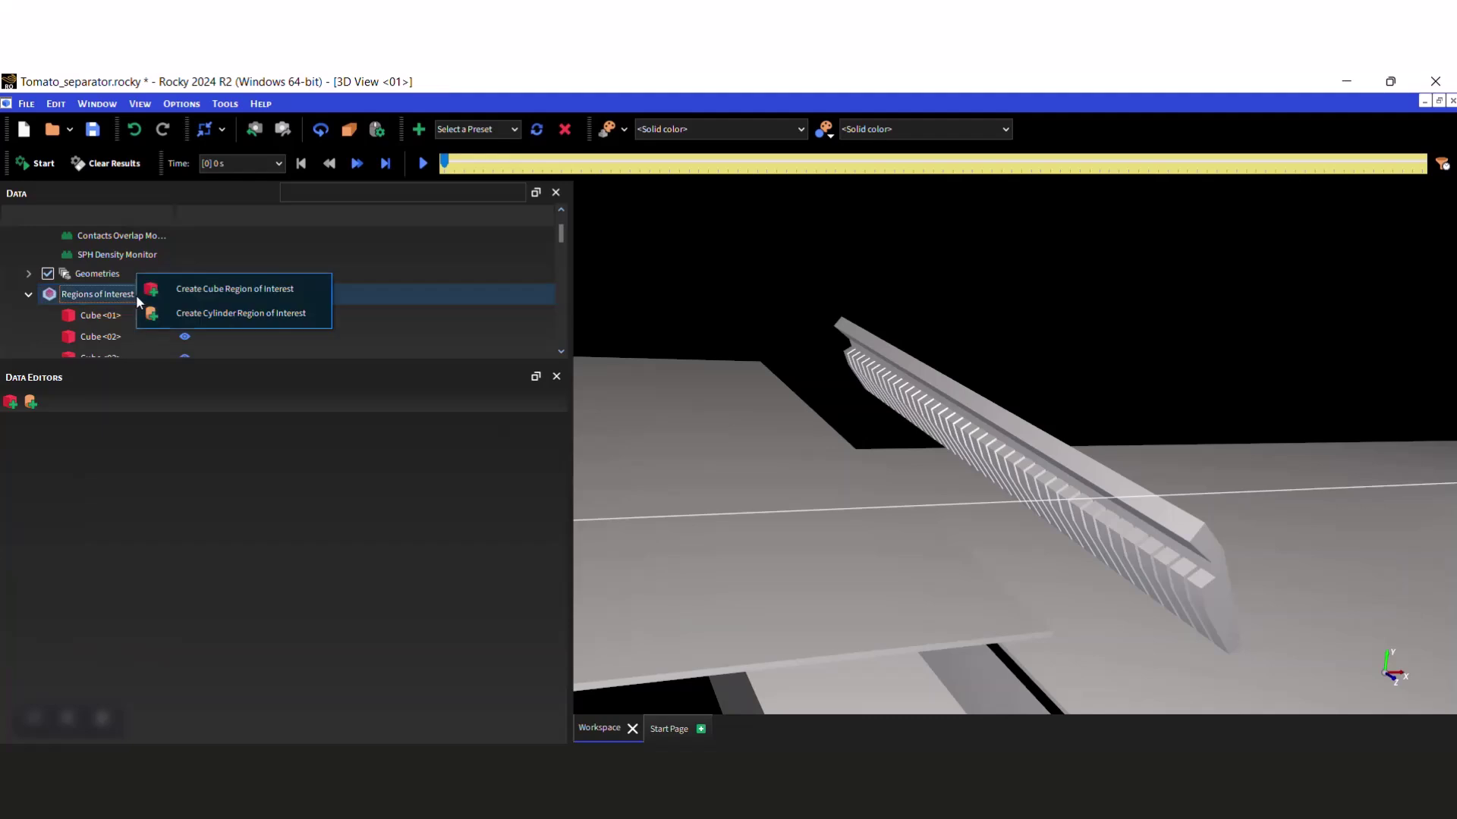
{"action": "left_click", "coordinate": [264, 288]}
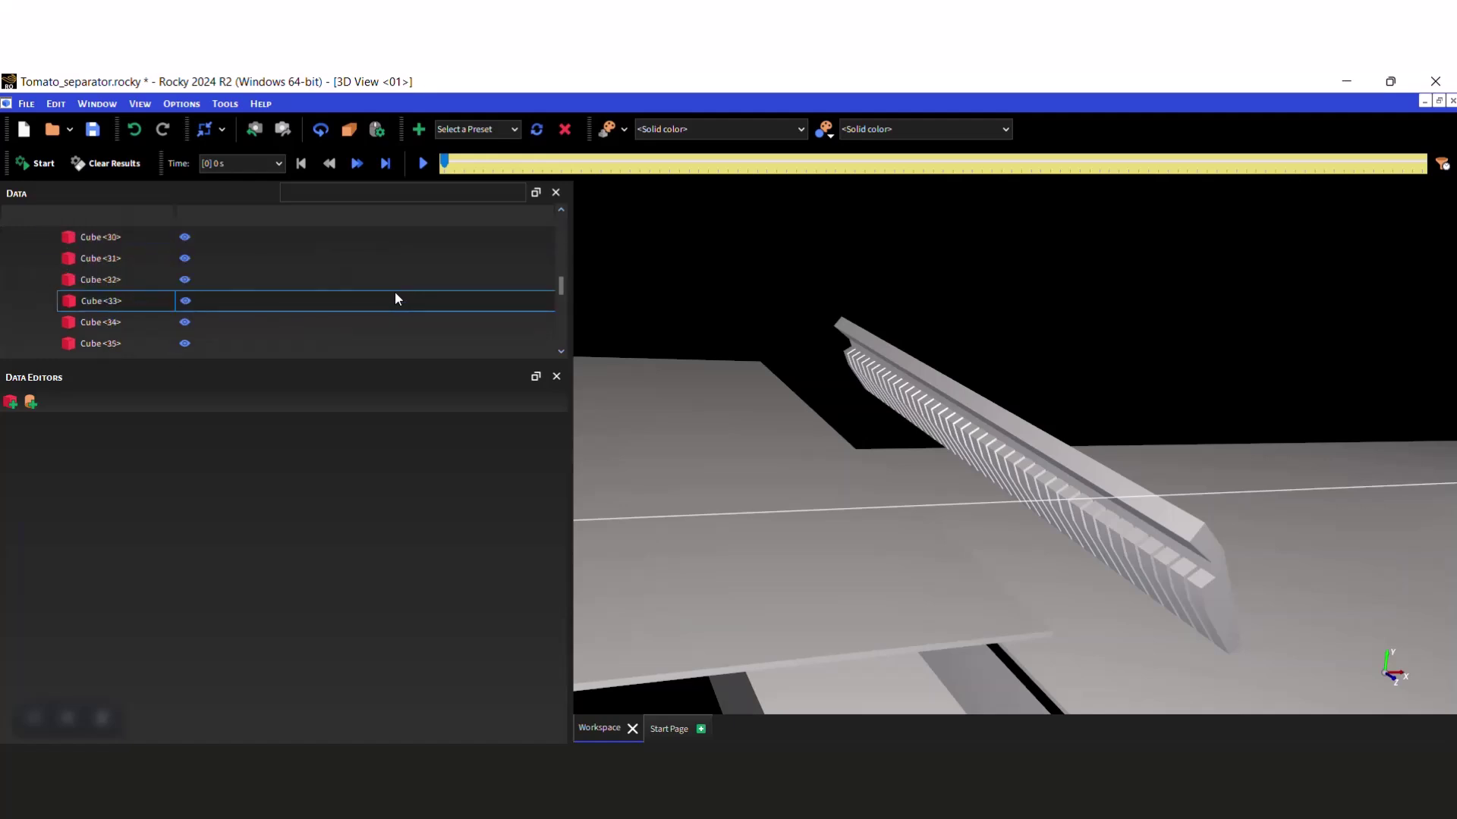
{"action": "left_click", "coordinate": [143, 259]}
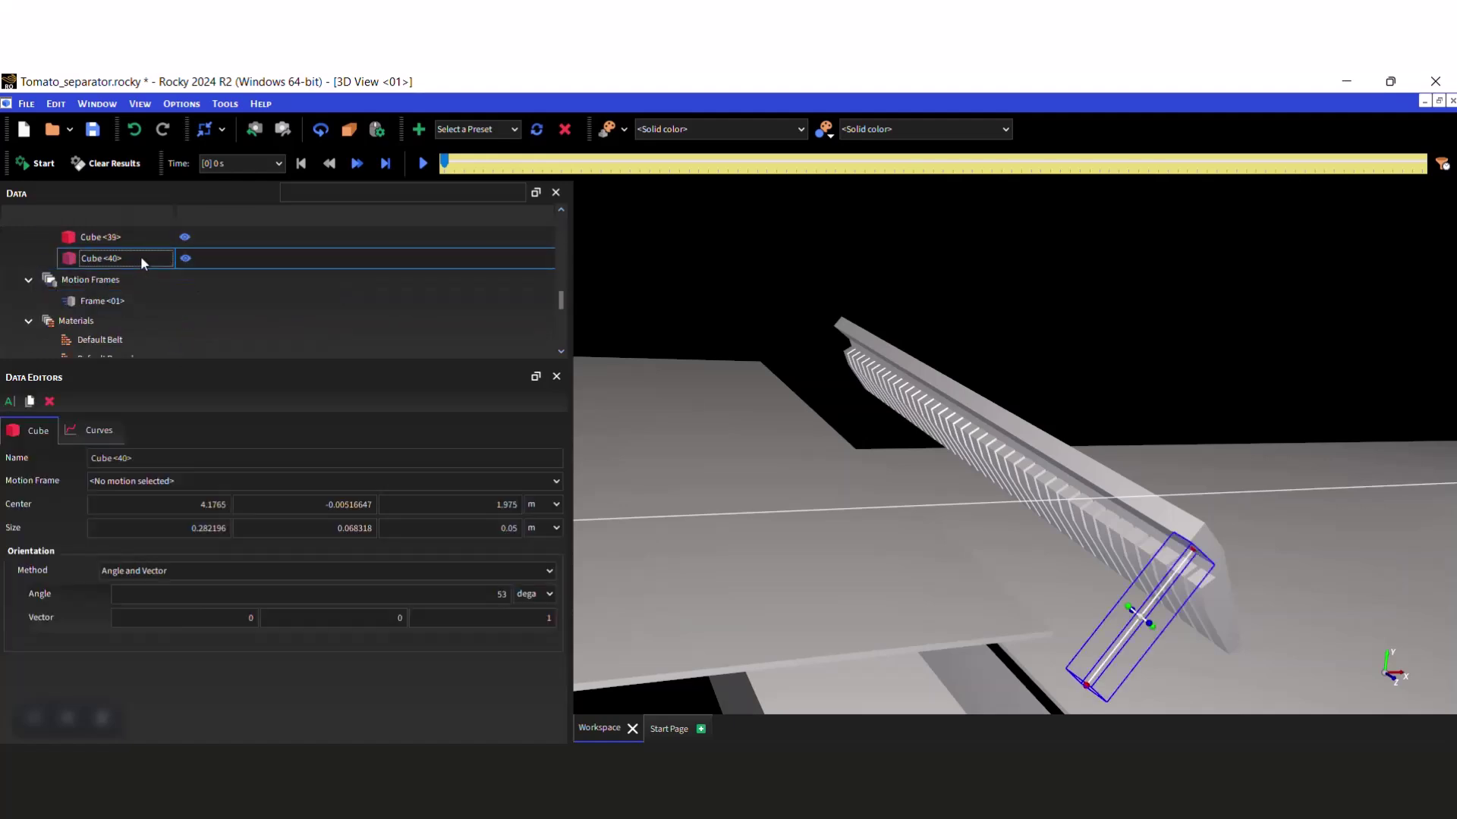
{"action": "left_click", "coordinate": [133, 241]}
{"action": "scroll", "coordinate": [127, 245], "scroll_direction": "up", "scroll_amount": 1}
{"action": "left_click", "coordinate": [118, 279]}
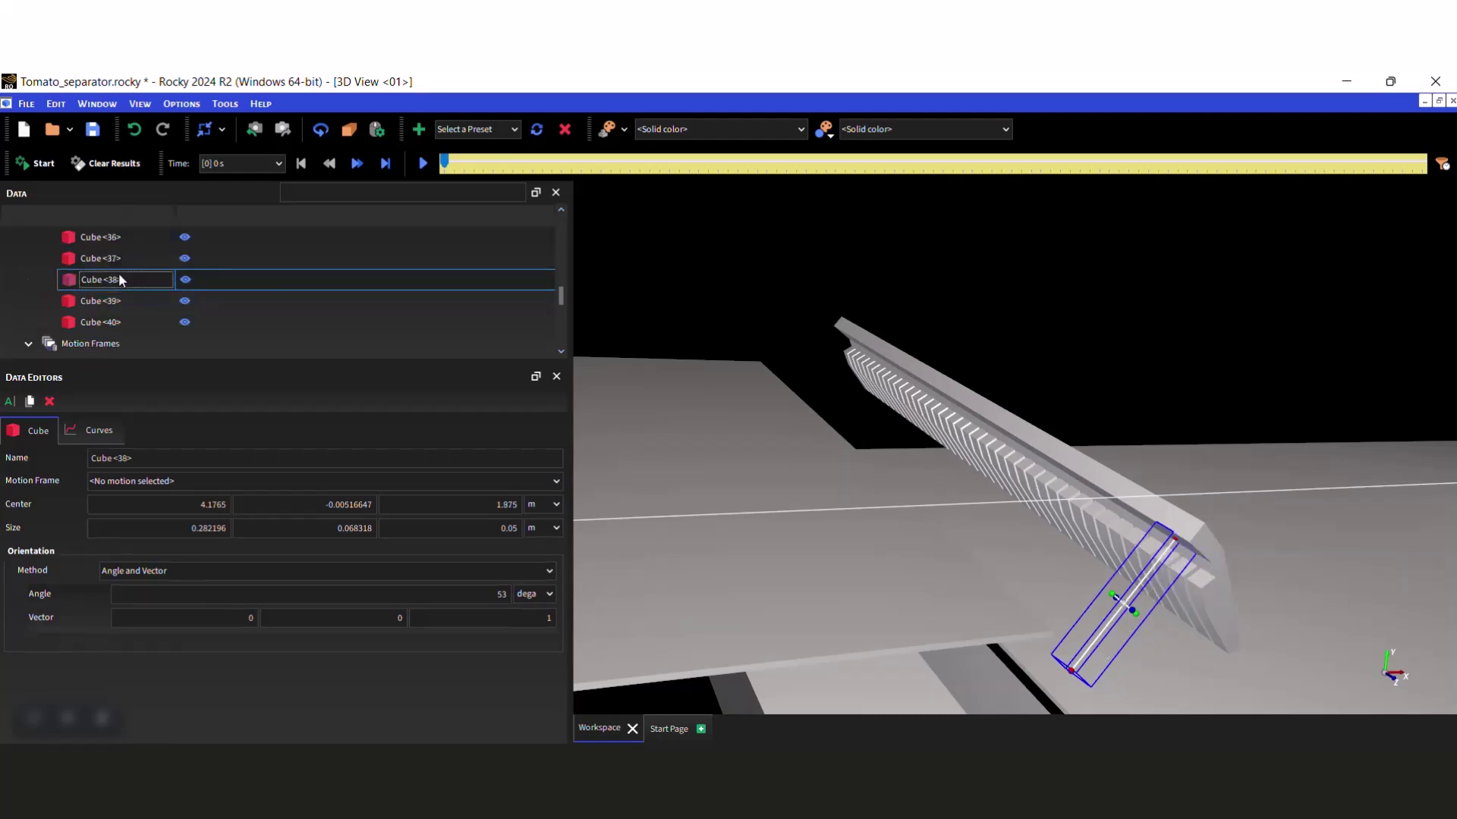
Step: Enable the Geometry Actuator Sensor module with Rotation as its motion type
{"action": "left_click_drag", "start_coordinate": [559, 294], "coordinate": [561, 226]}
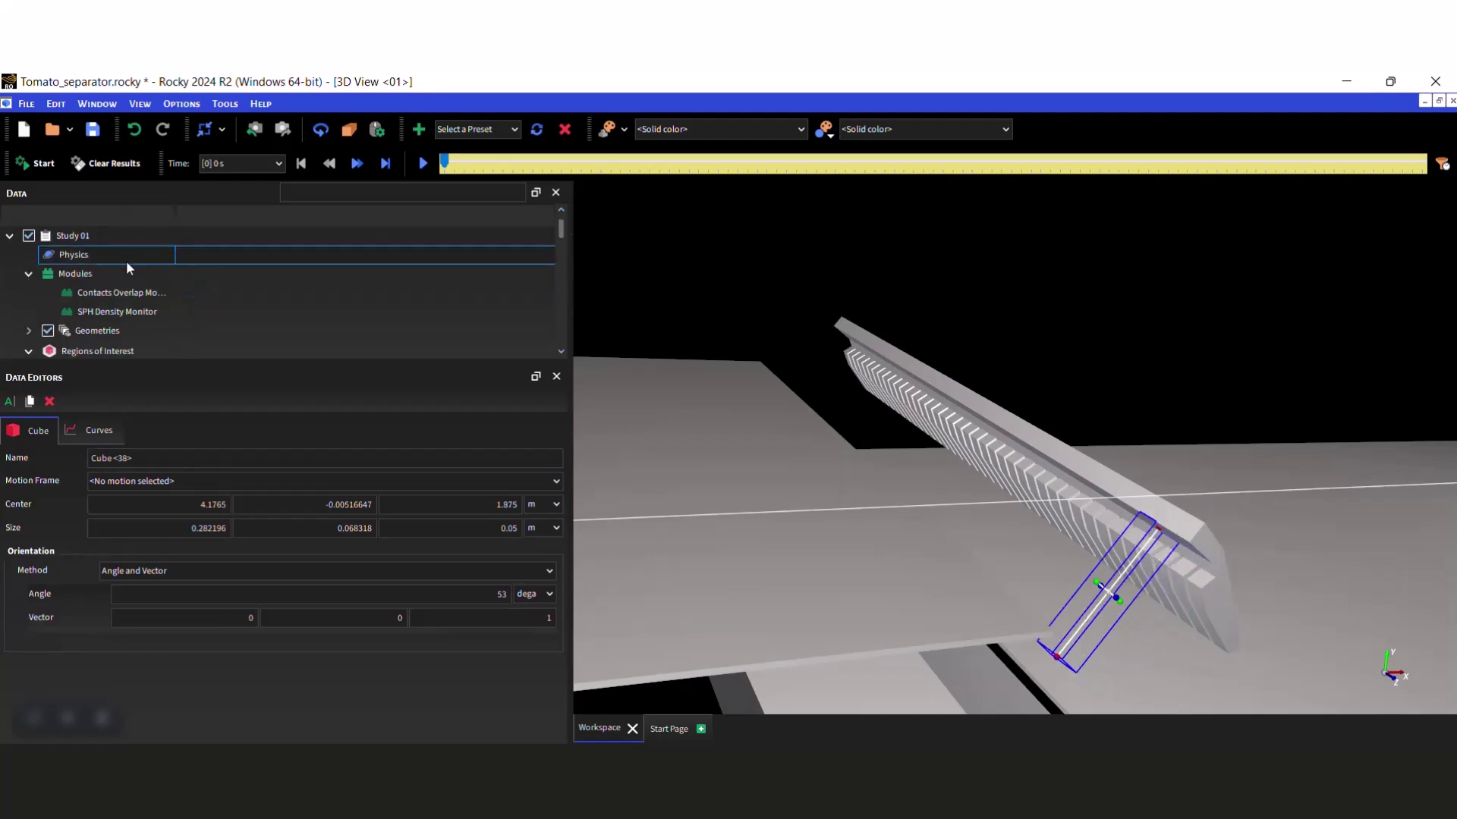
{"action": "left_click", "coordinate": [79, 271]}
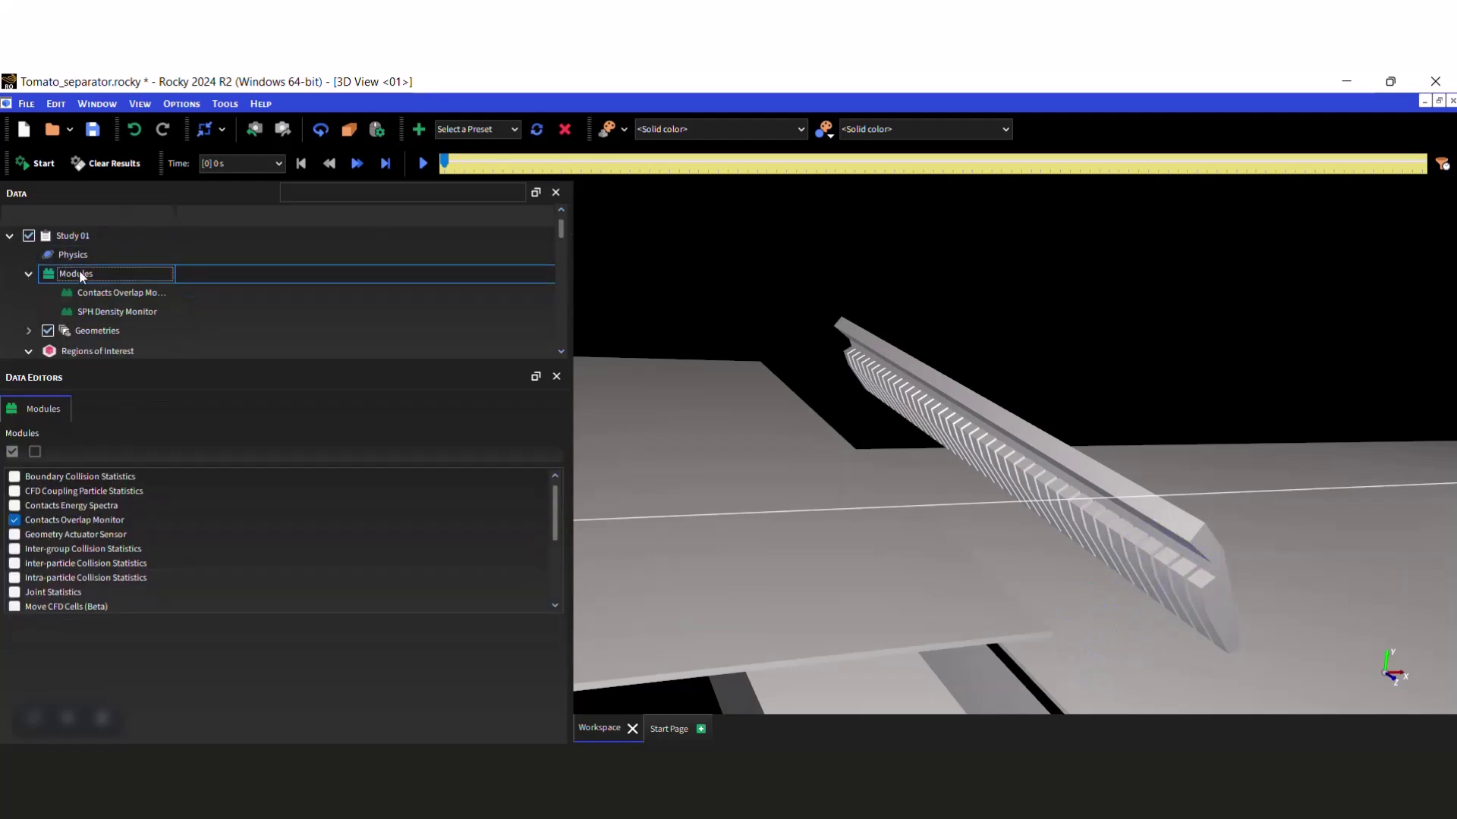
{"action": "left_click", "coordinate": [14, 534]}
{"action": "left_click", "coordinate": [125, 314]}
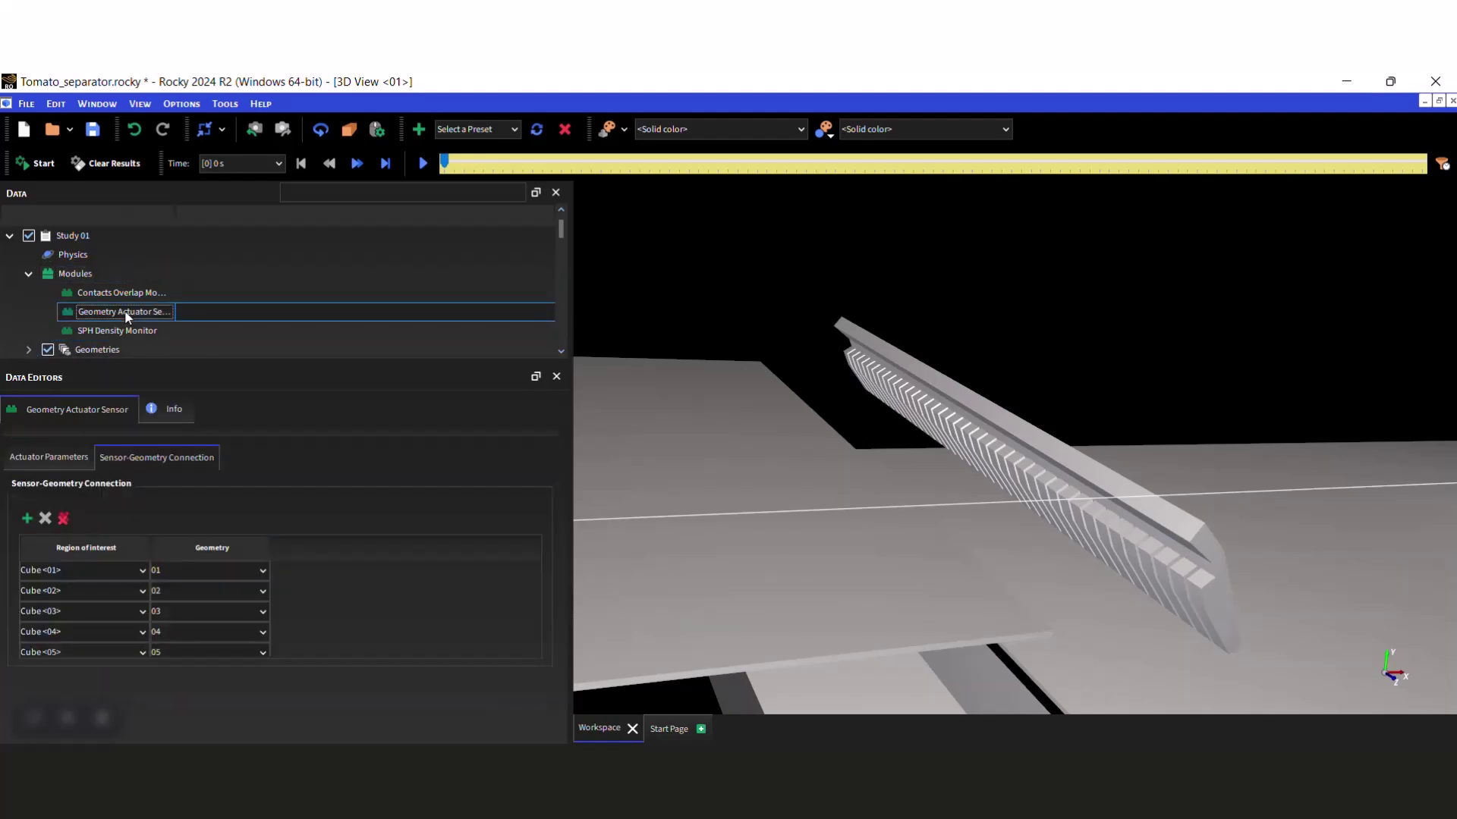
{"action": "left_click", "coordinate": [57, 462]}
{"action": "left_click", "coordinate": [499, 503]}
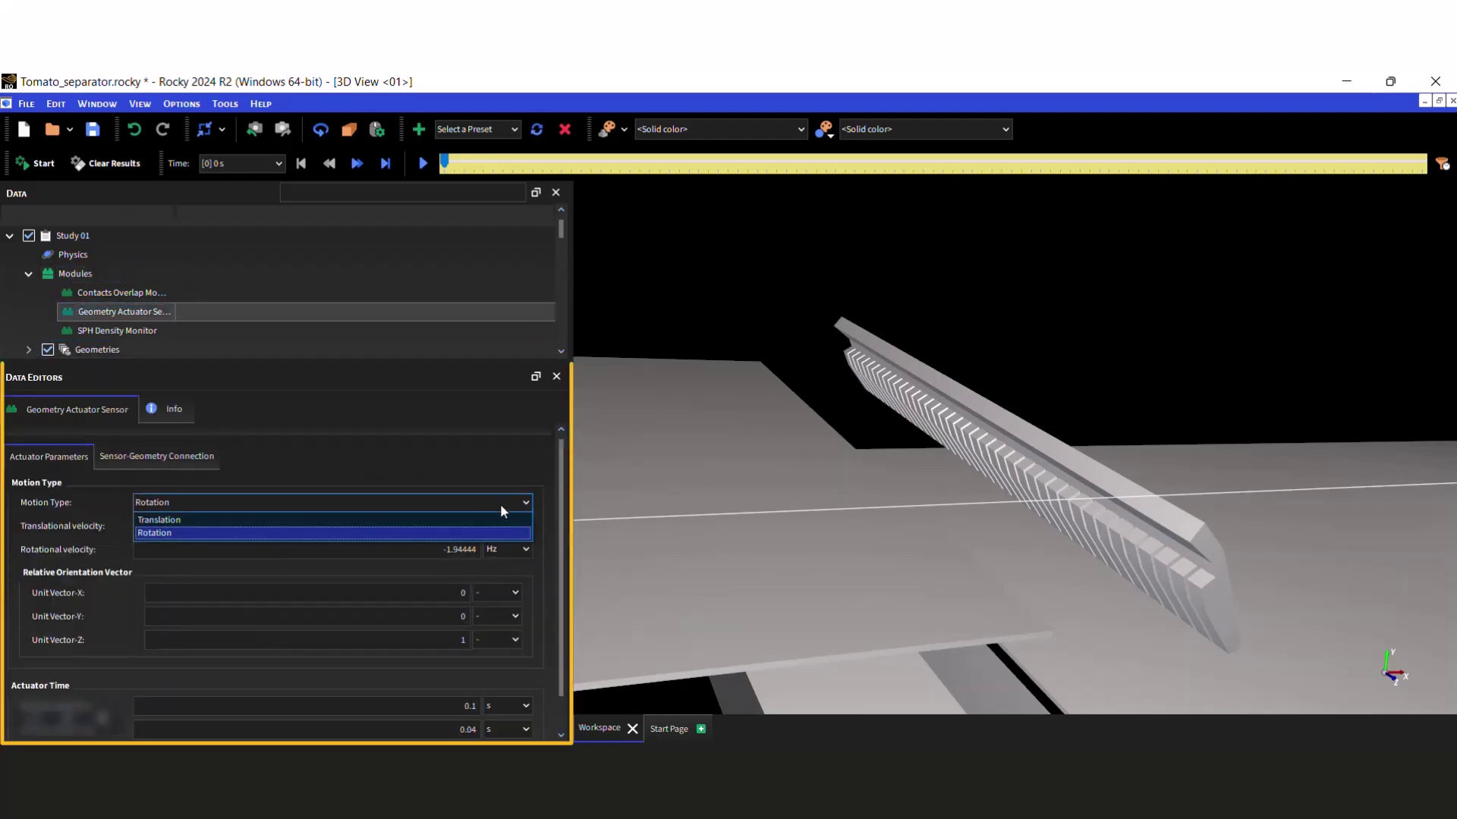
{"action": "left_click", "coordinate": [456, 536]}
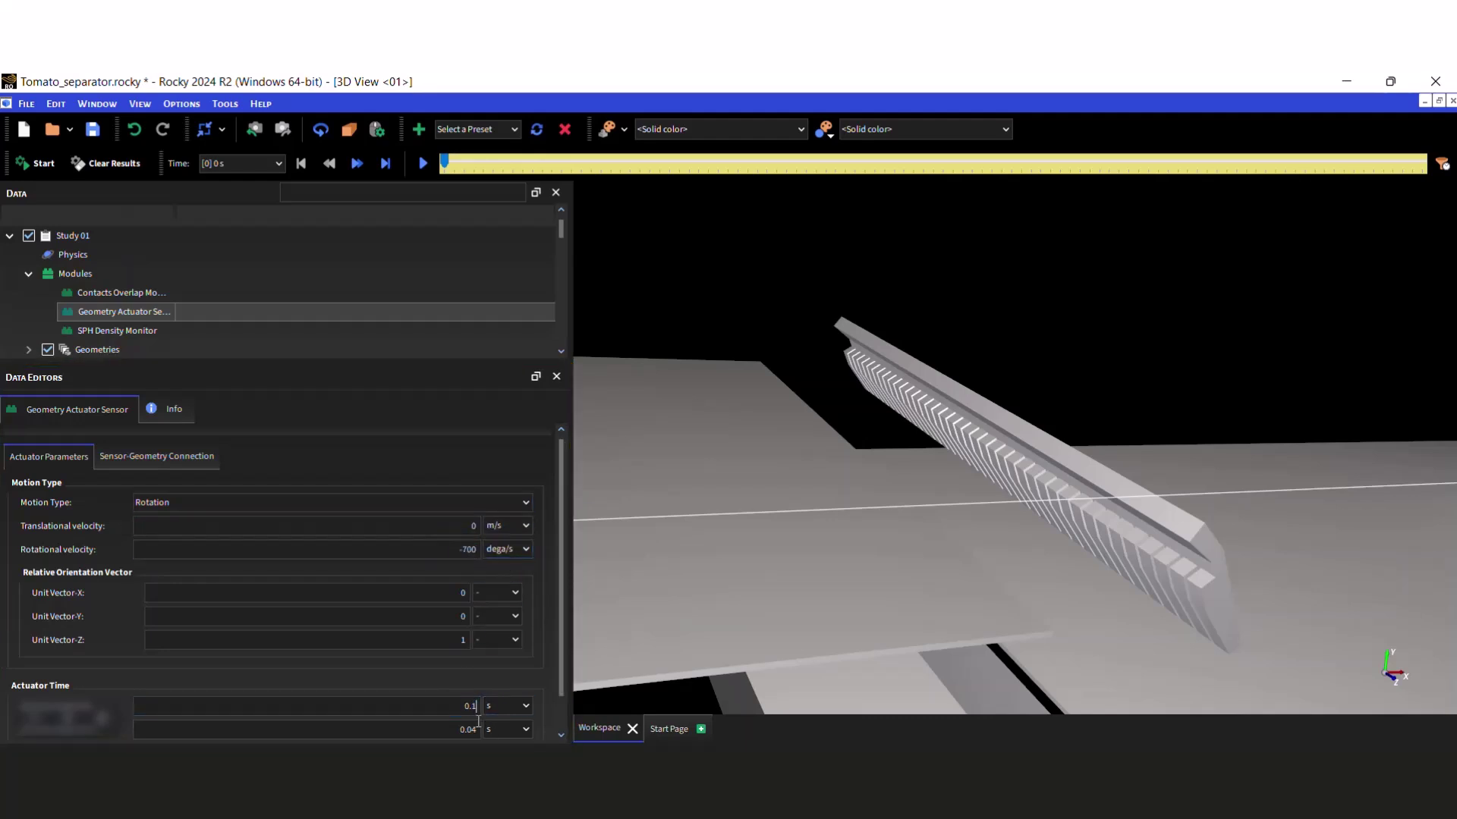
Step: Confirm Cube <01> is paired with geometry 01 in Sensor-Geometry Connection and start the simulation
{"action": "left_click", "coordinate": [182, 463]}
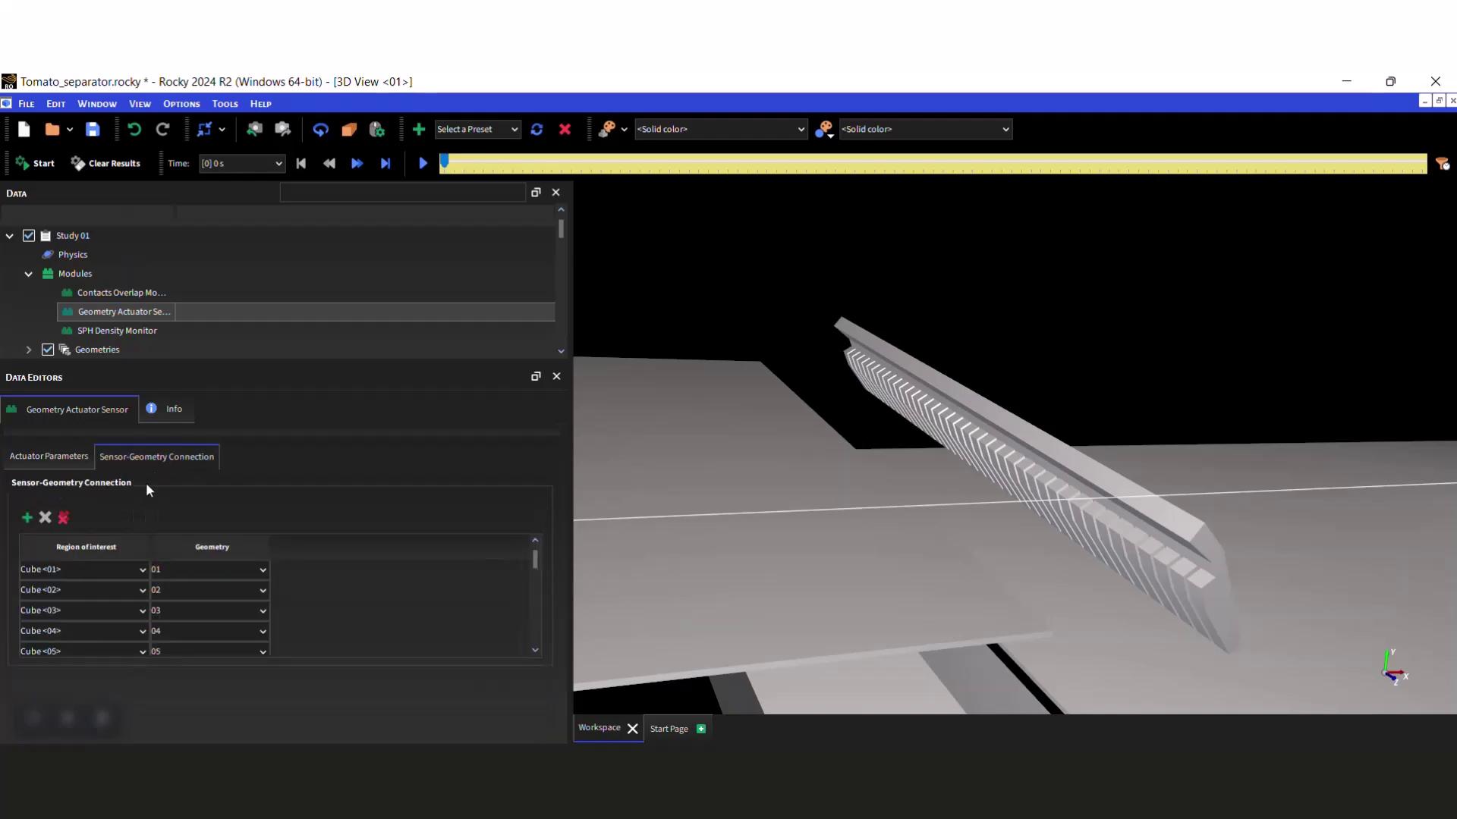
{"action": "left_click", "coordinate": [143, 569]}
{"action": "left_click", "coordinate": [120, 603]}
{"action": "left_click", "coordinate": [263, 570]}
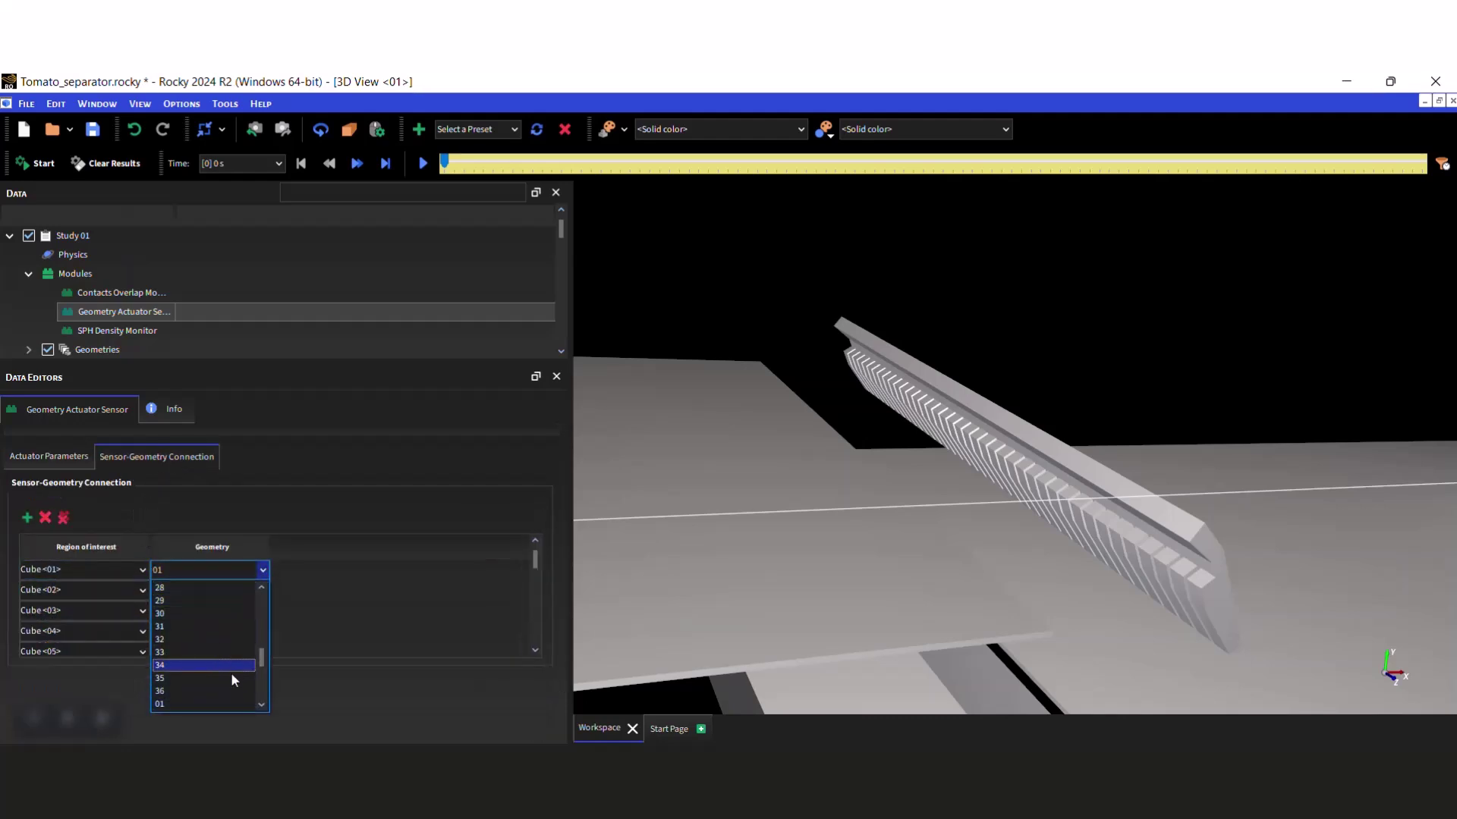
{"action": "left_click", "coordinate": [207, 704]}
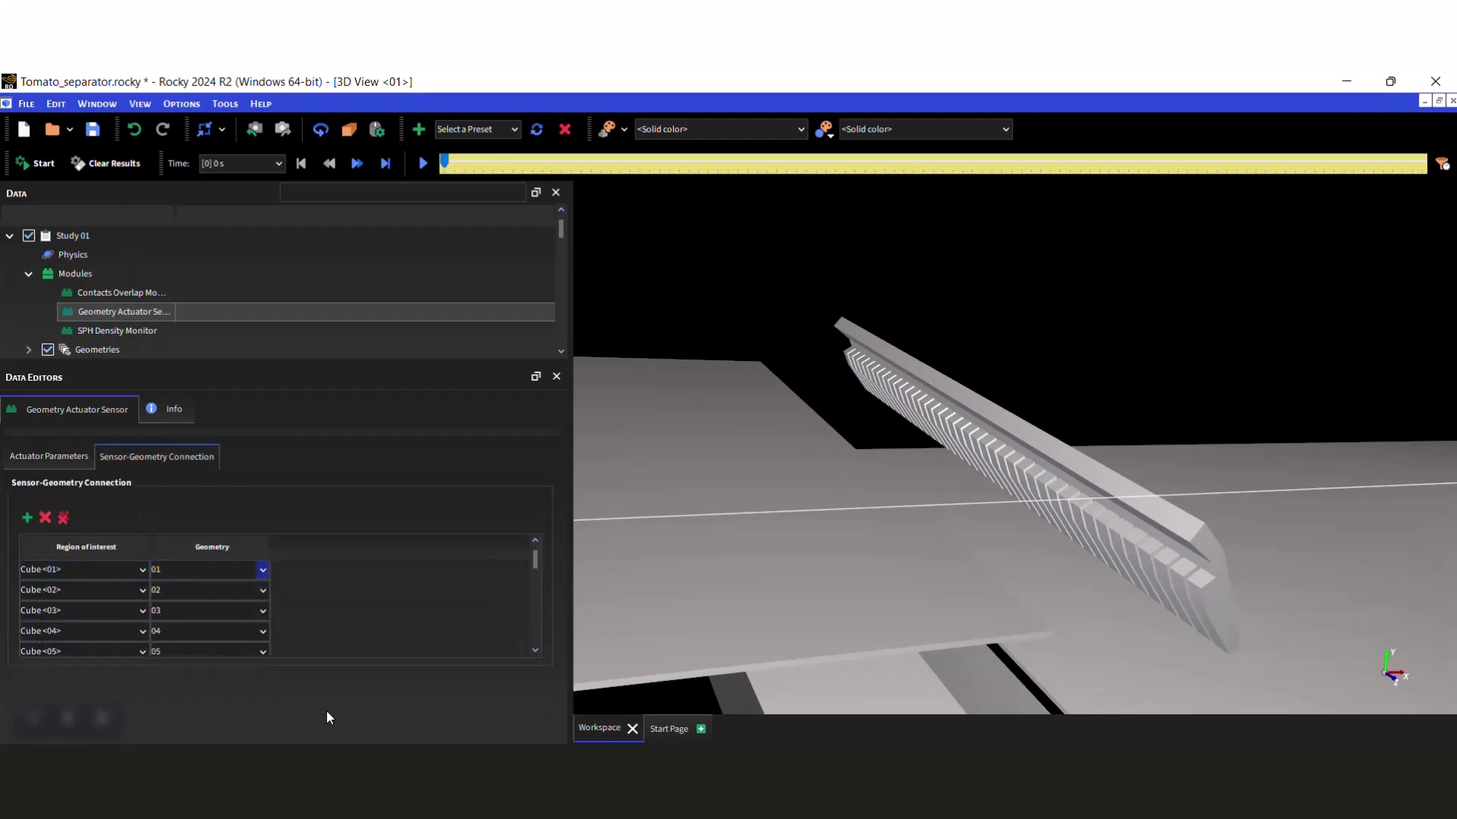
{"action": "left_click", "coordinate": [26, 164]}
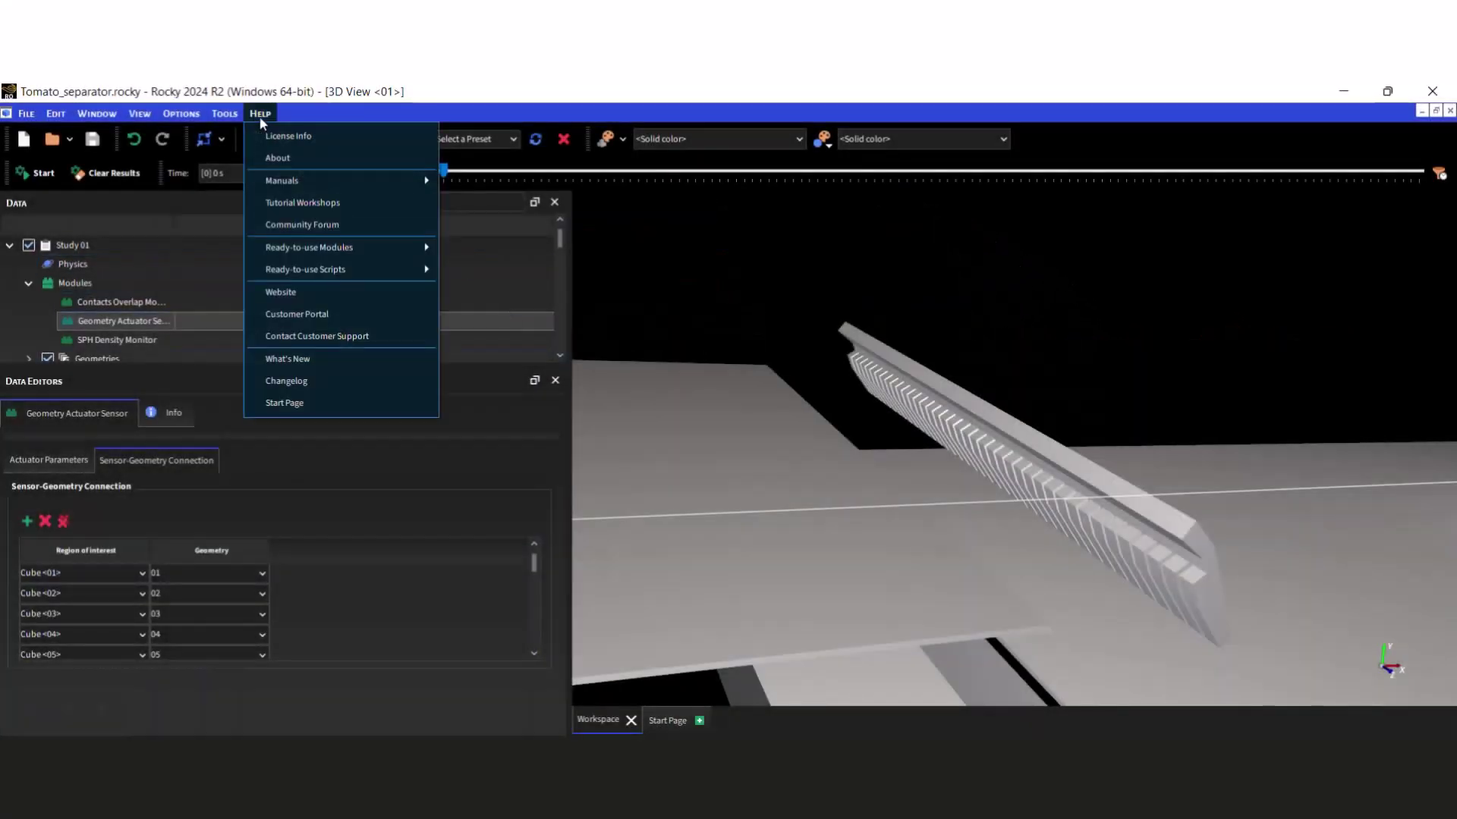
Step: Browse the Rocky Solver SDK 2024 R2 manual to the Solver hooks page on initialization and termination
{"action": "mouse_move", "coordinate": [321, 177]}
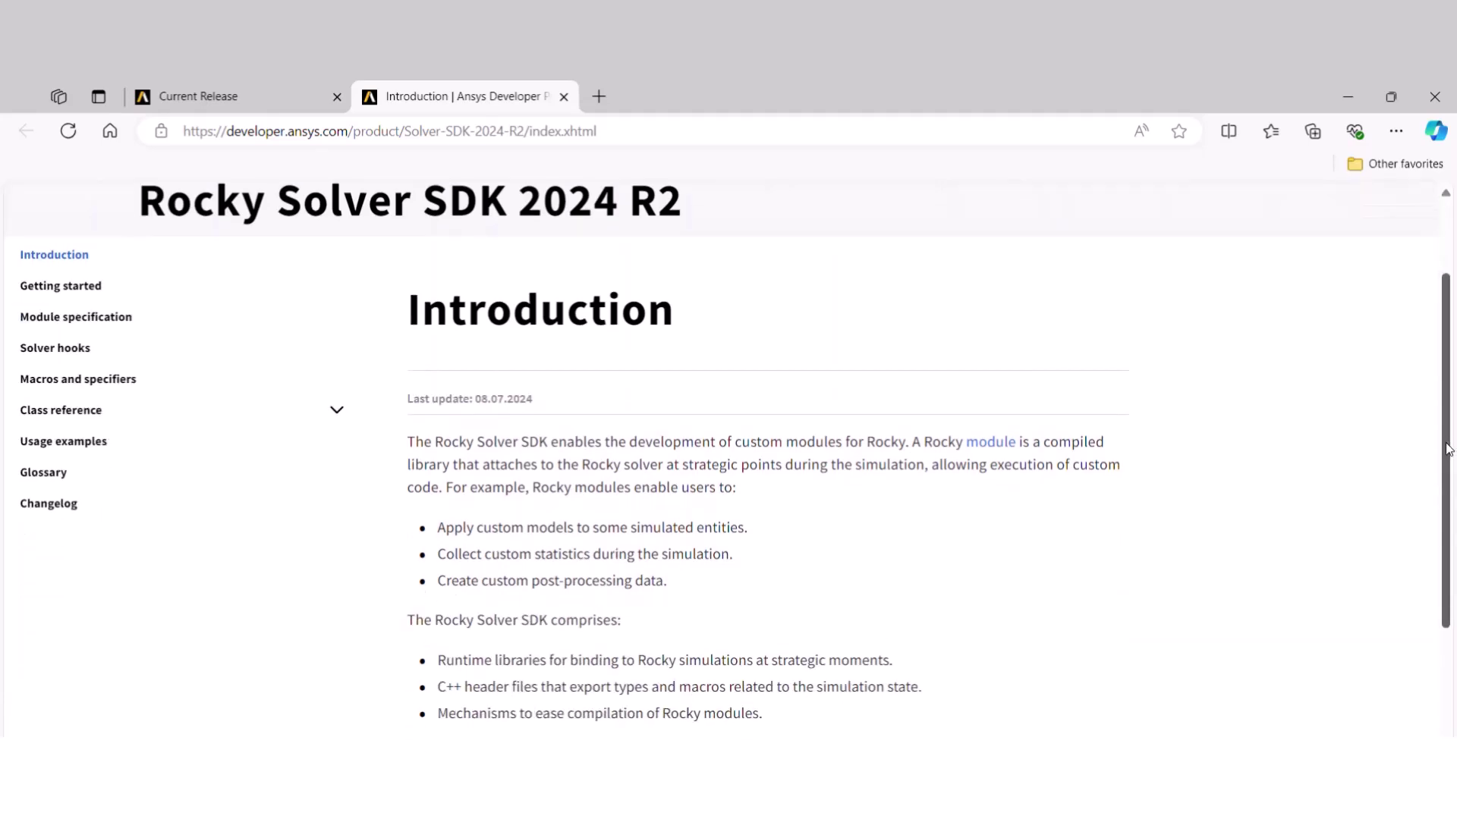
{"action": "left_click", "coordinate": [40, 334]}
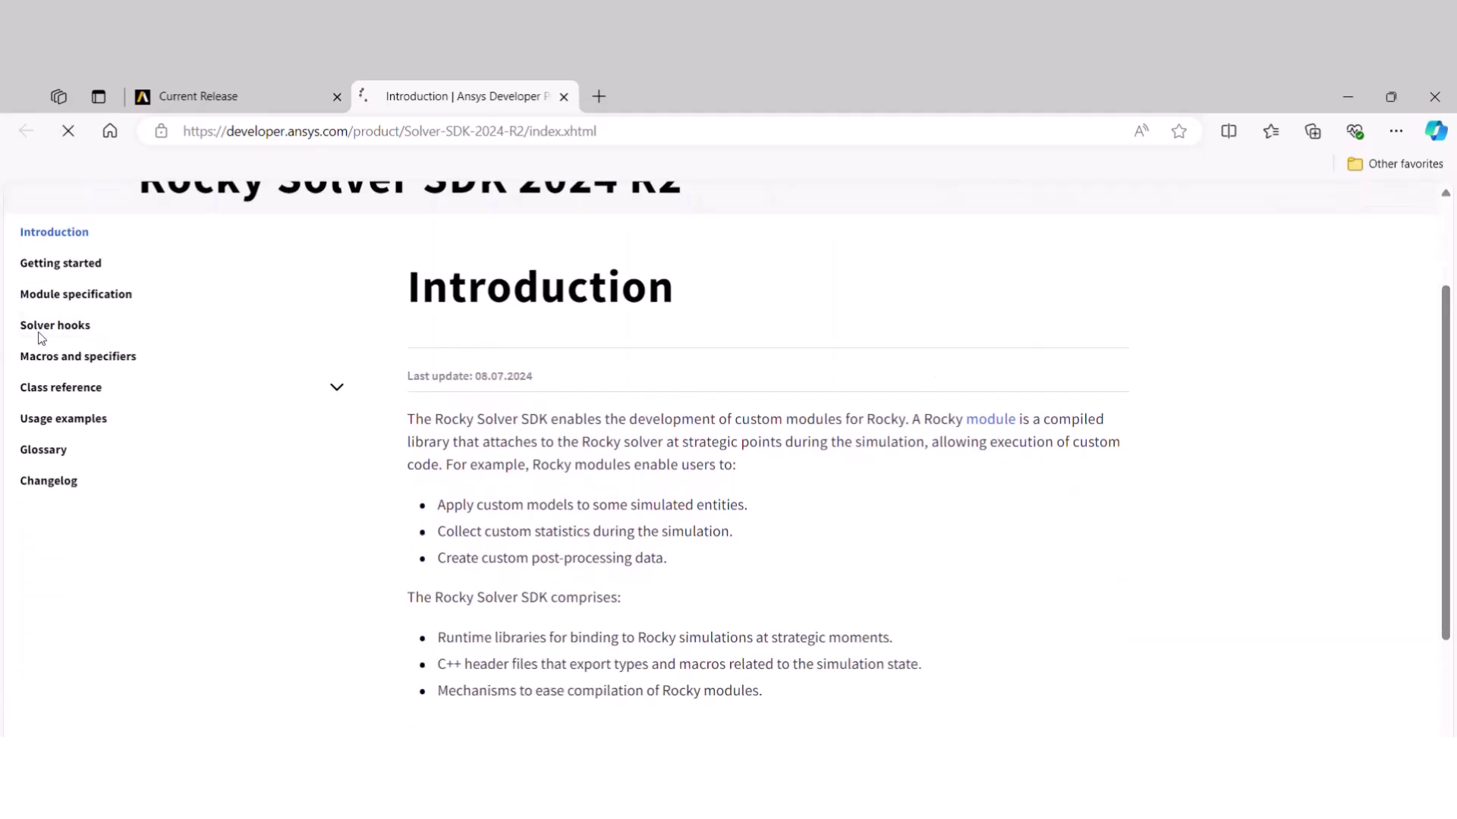
{"action": "scroll", "coordinate": [891, 464], "scroll_direction": "down", "scroll_amount": 10}
{"action": "scroll", "coordinate": [891, 464], "scroll_direction": "up", "scroll_amount": 10}
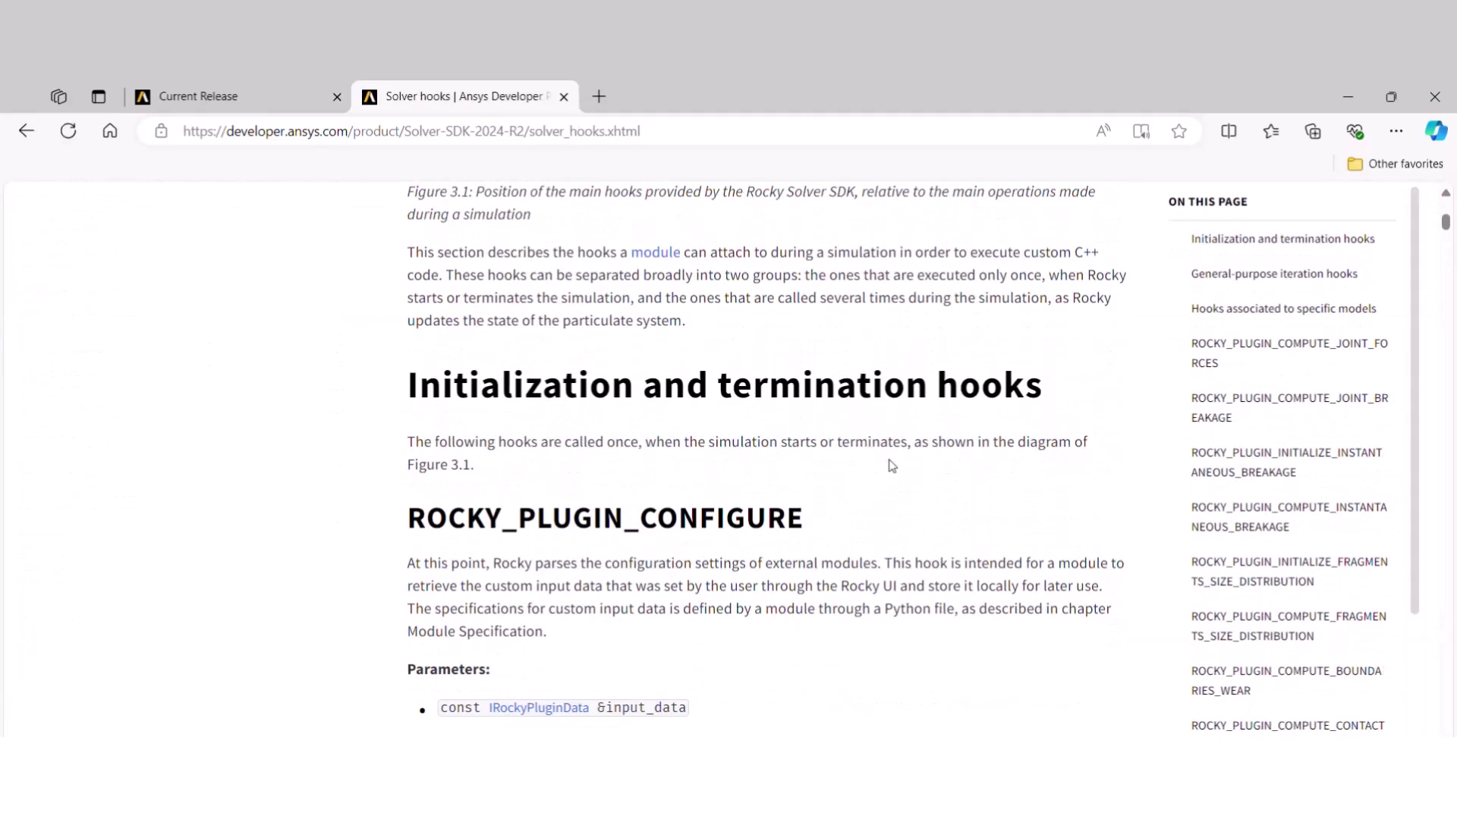